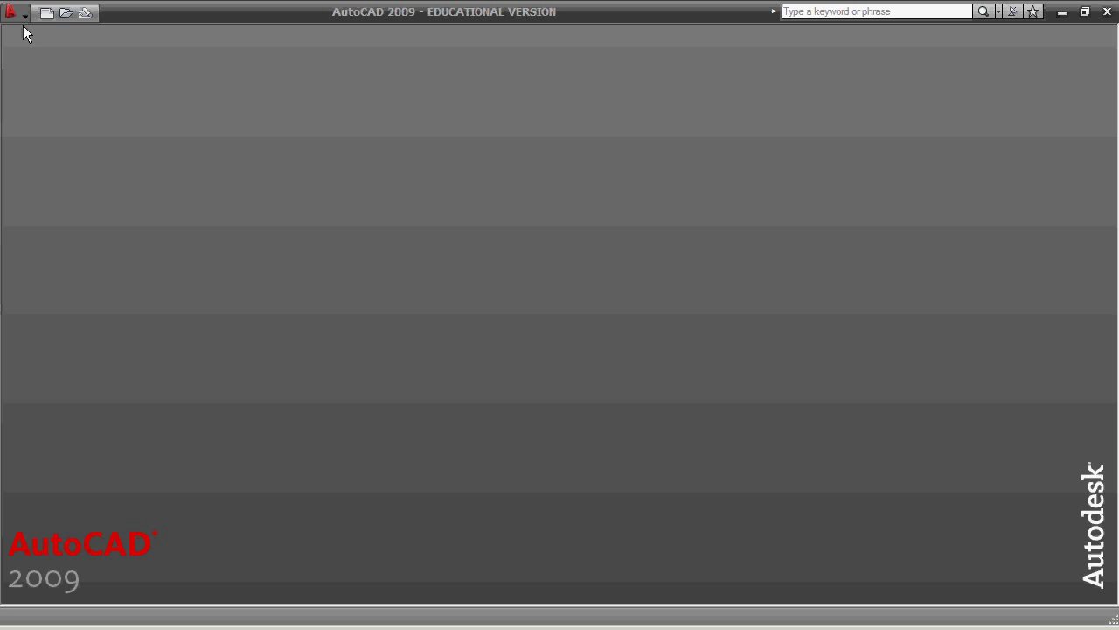
Create the new Drawing5.dwg from the acad.dwt template, widening the Name column to find it
left_click(48, 14)
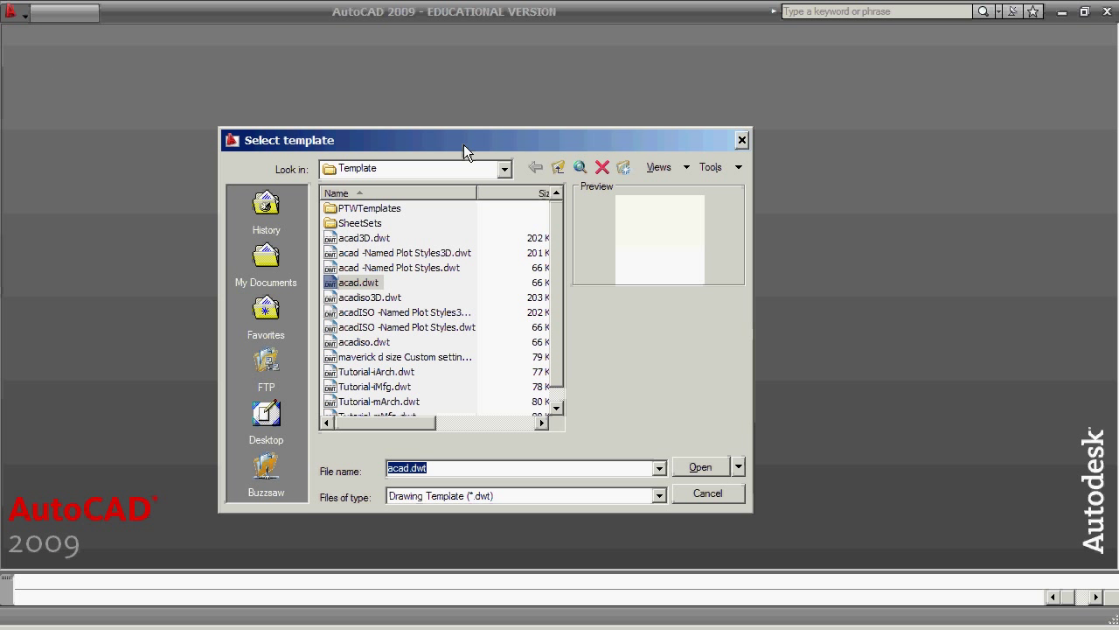
left_click_drag(464, 144, 501, 115)
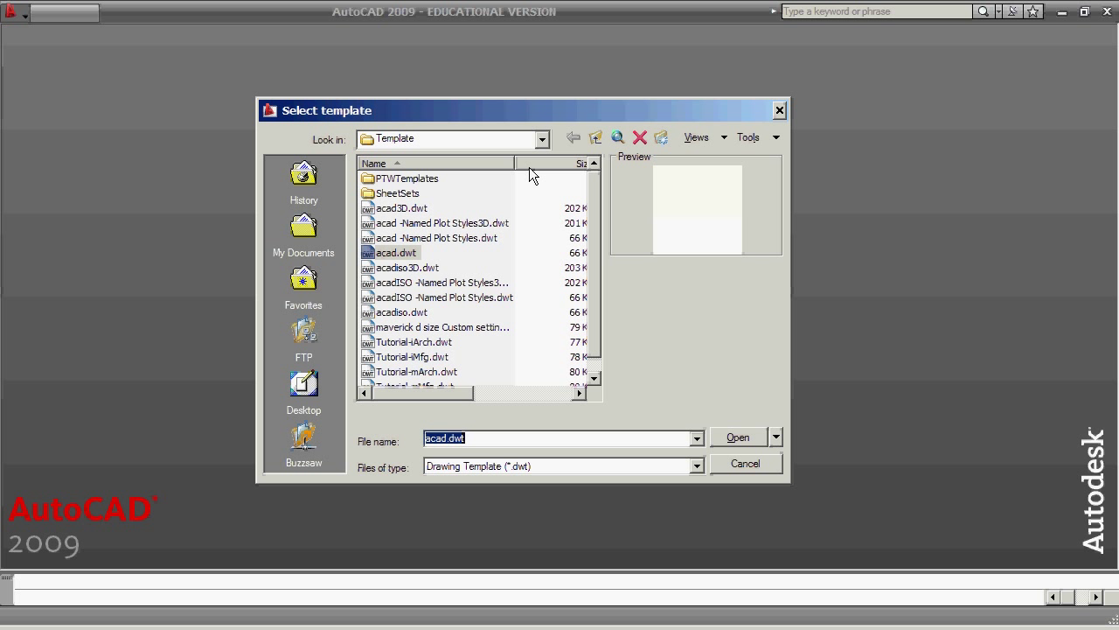
left_click_drag(514, 162, 555, 162)
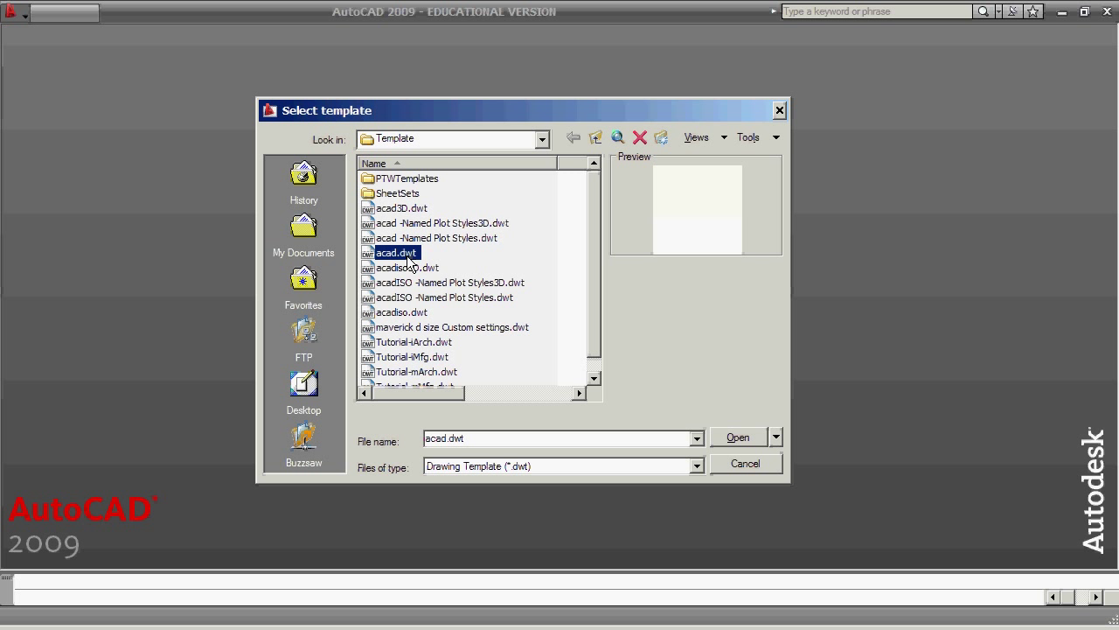
left_click(740, 437)
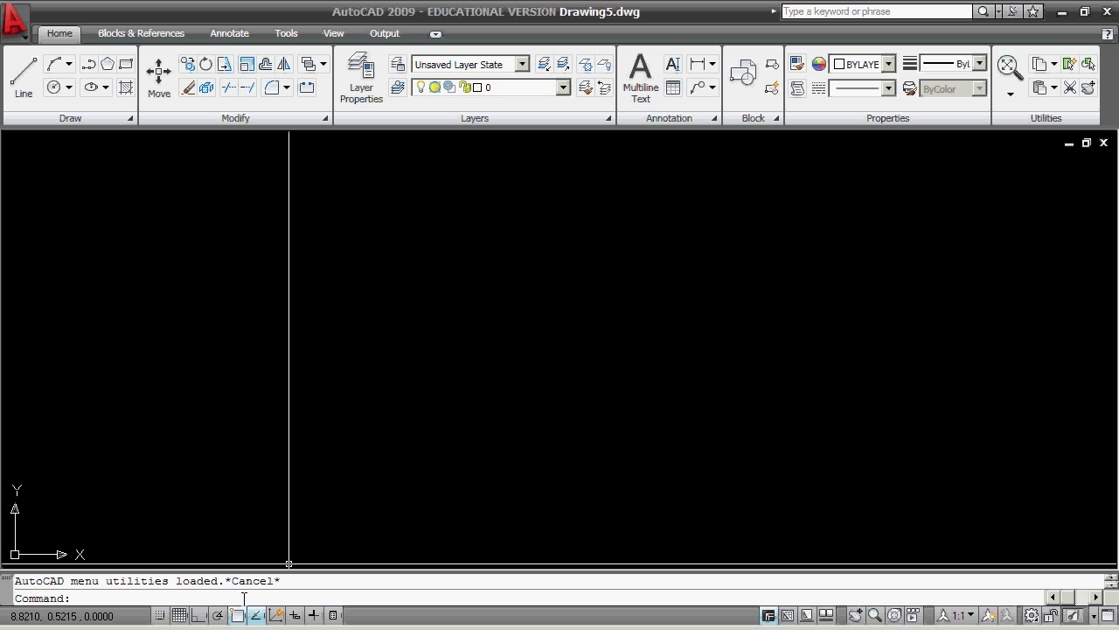
Set the STARTUP system variable to 1 and close the blank Drawing5.dwg
type("startup")
key("Return")
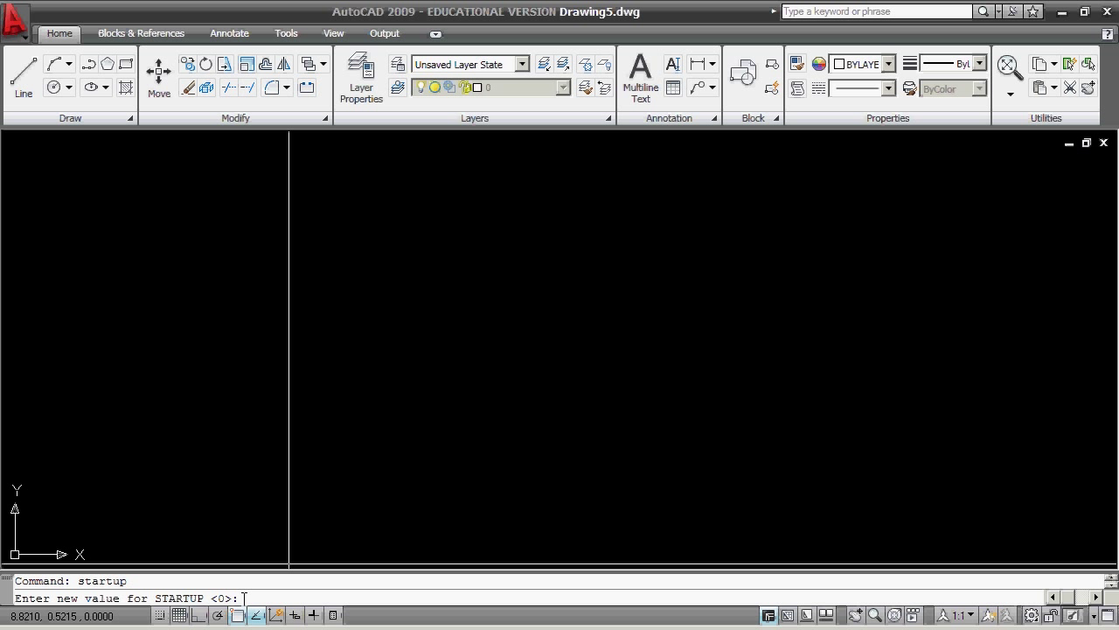
type("1")
key("Return")
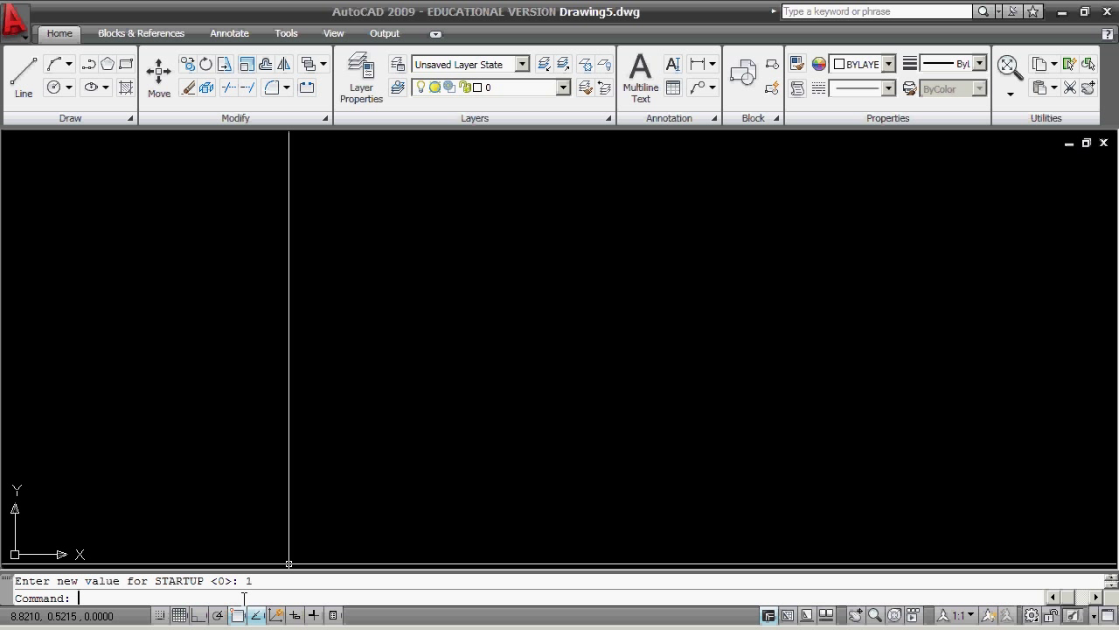
left_click(1104, 143)
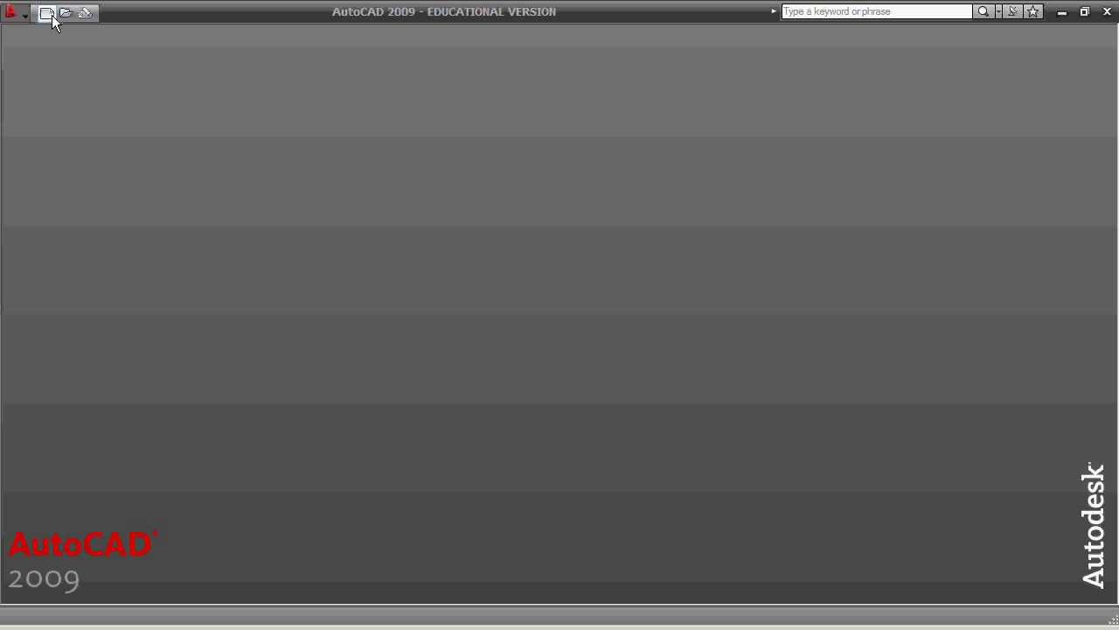
In Create New Drawing, compare Metric/Imperial and the Acad.dwt template, then return to Start from Scratch with Imperial
left_click(46, 14)
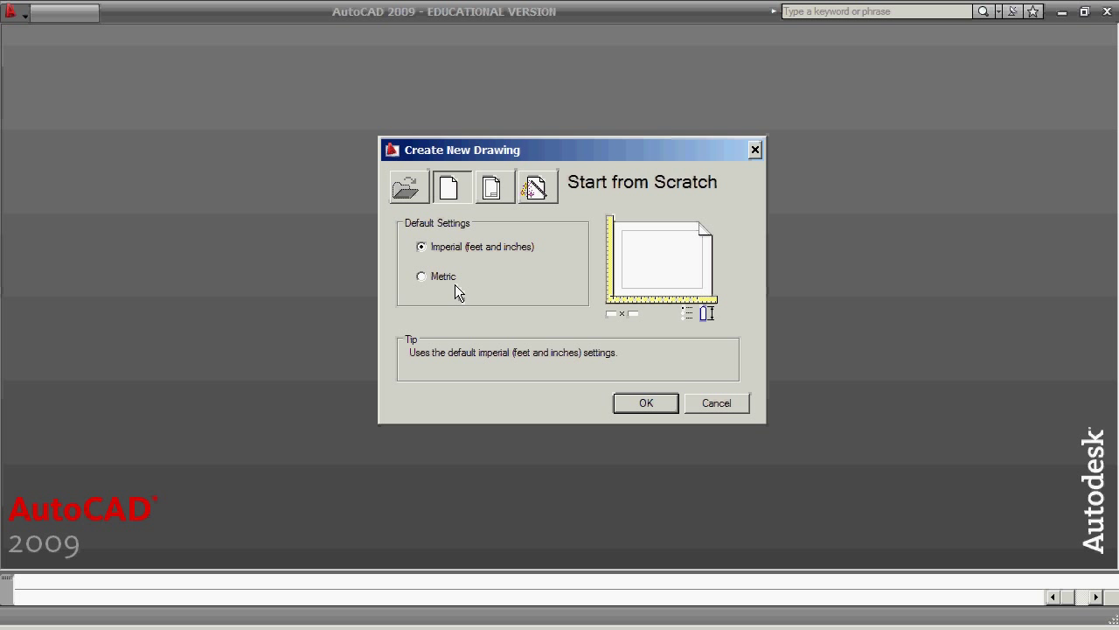
left_click(445, 278)
left_click(441, 247)
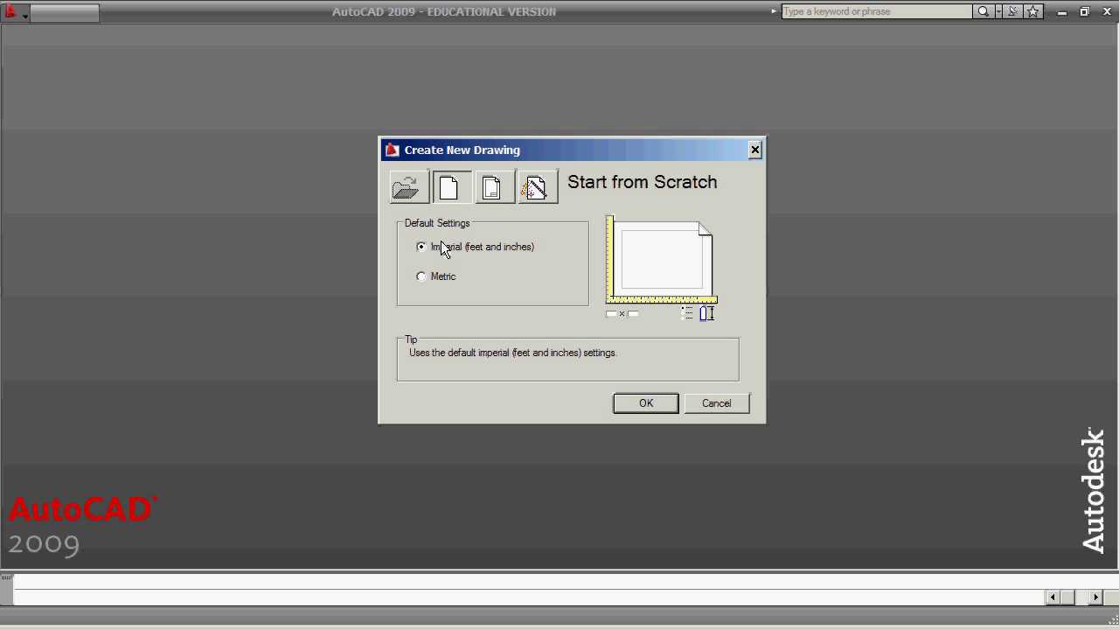
left_click(496, 194)
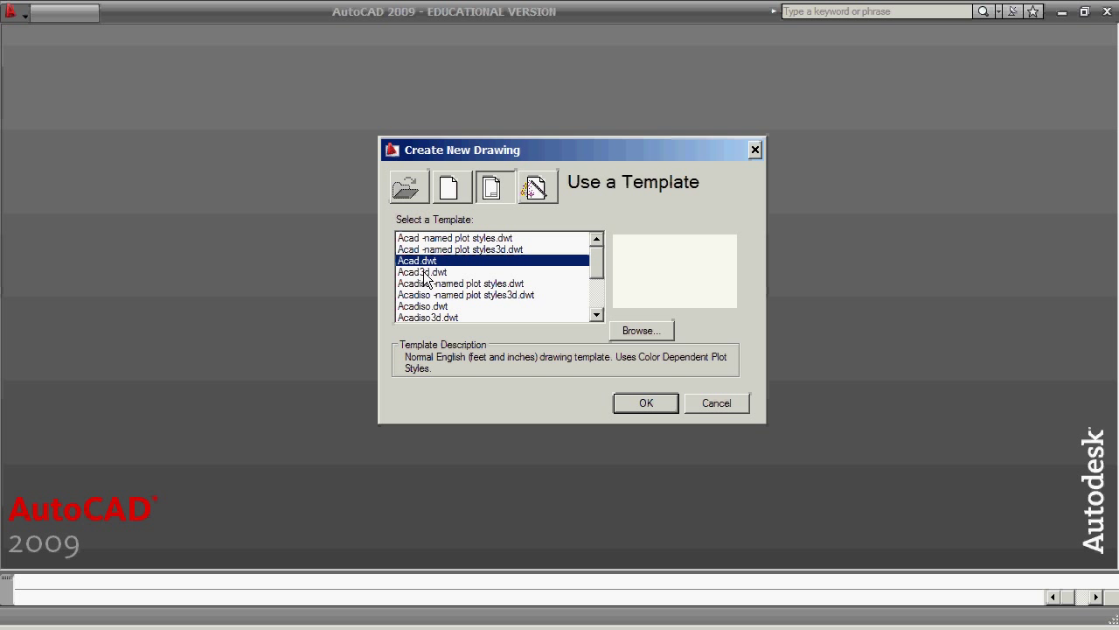
left_click(428, 284)
left_click(432, 262)
left_click_drag(479, 147, 465, 137)
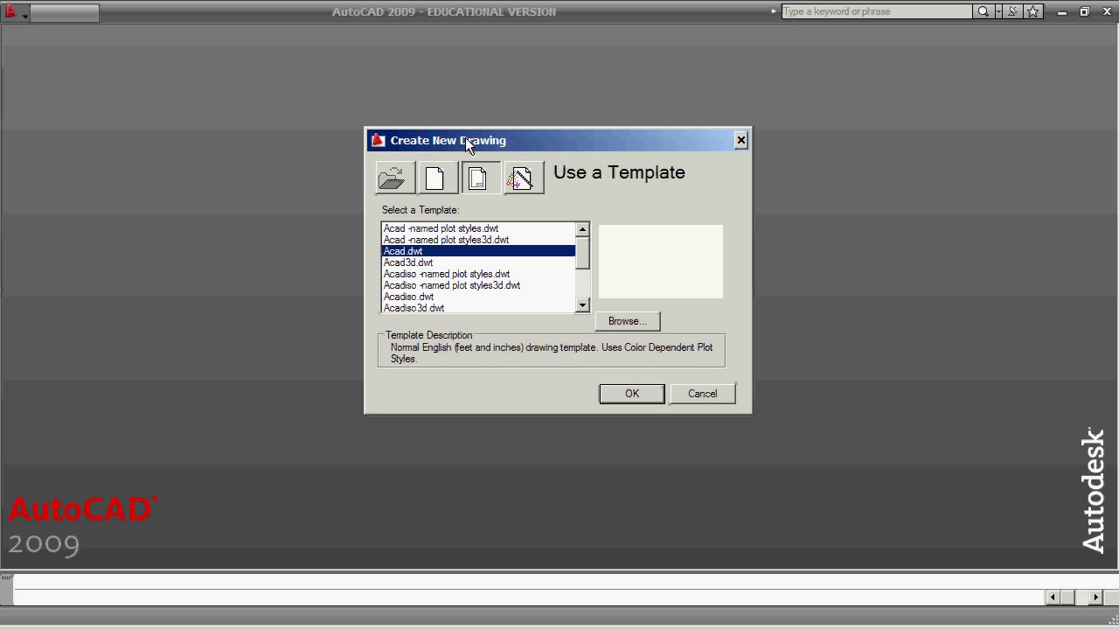
left_click(436, 186)
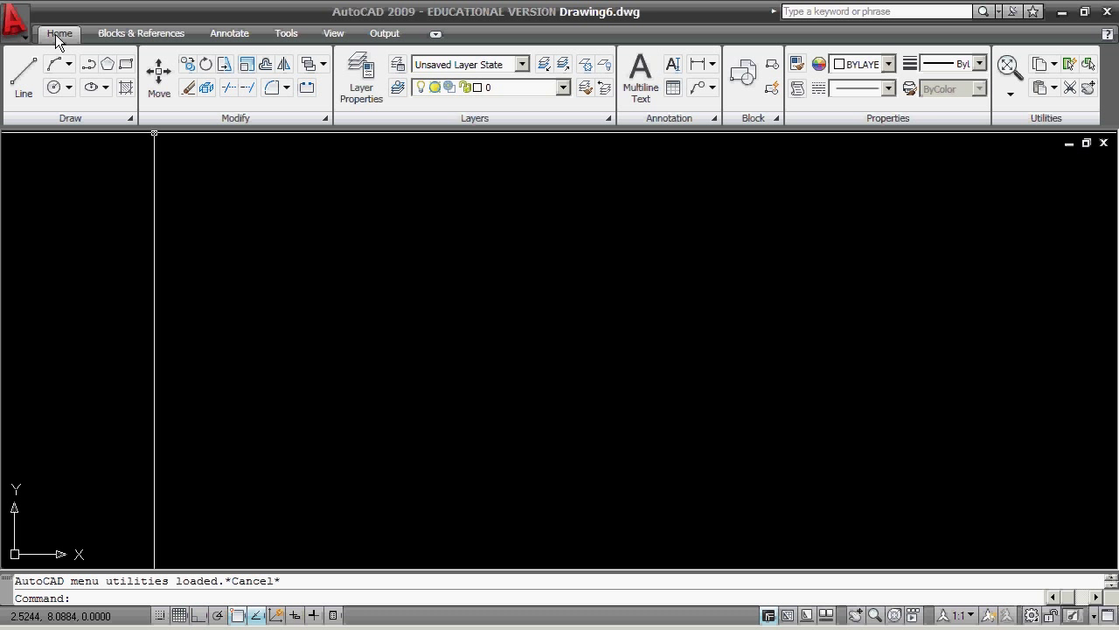
left_click(144, 36)
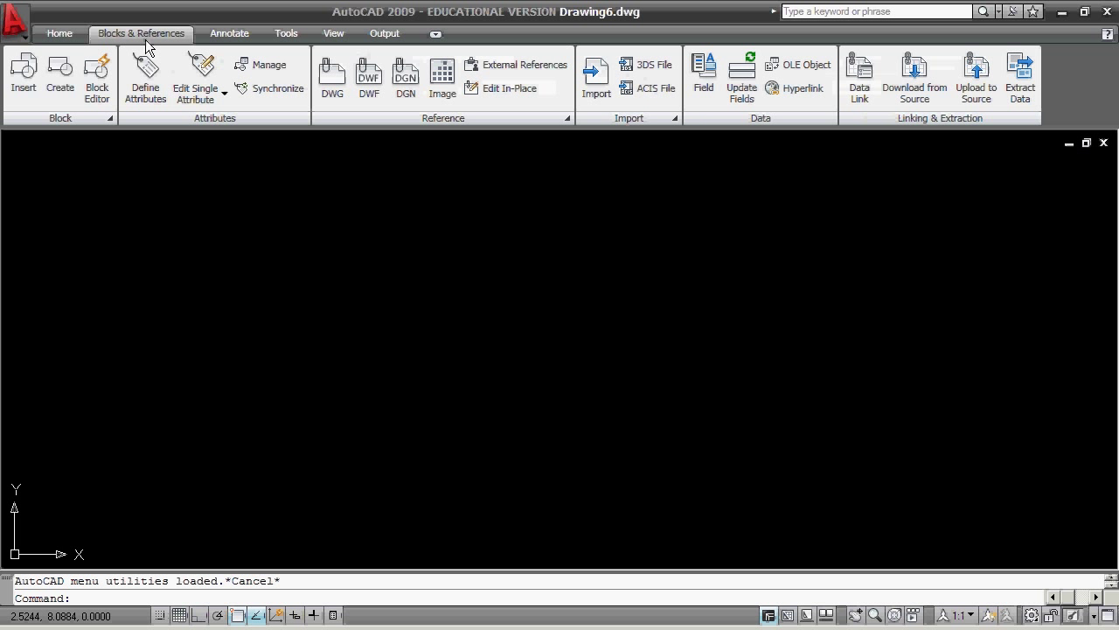
left_click(233, 35)
left_click(287, 33)
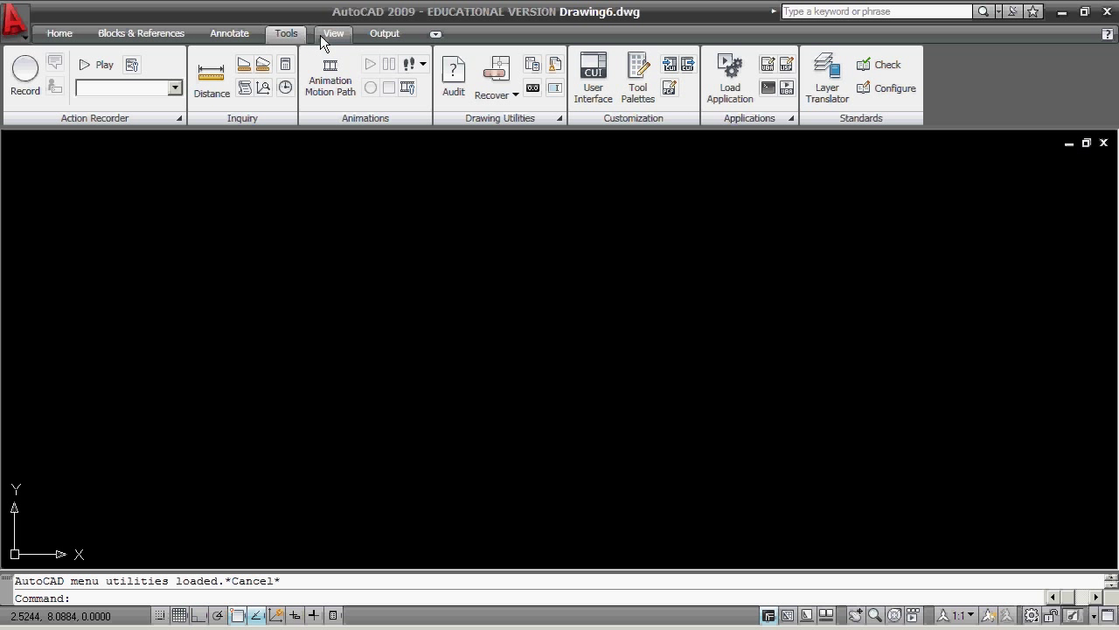
left_click(54, 31)
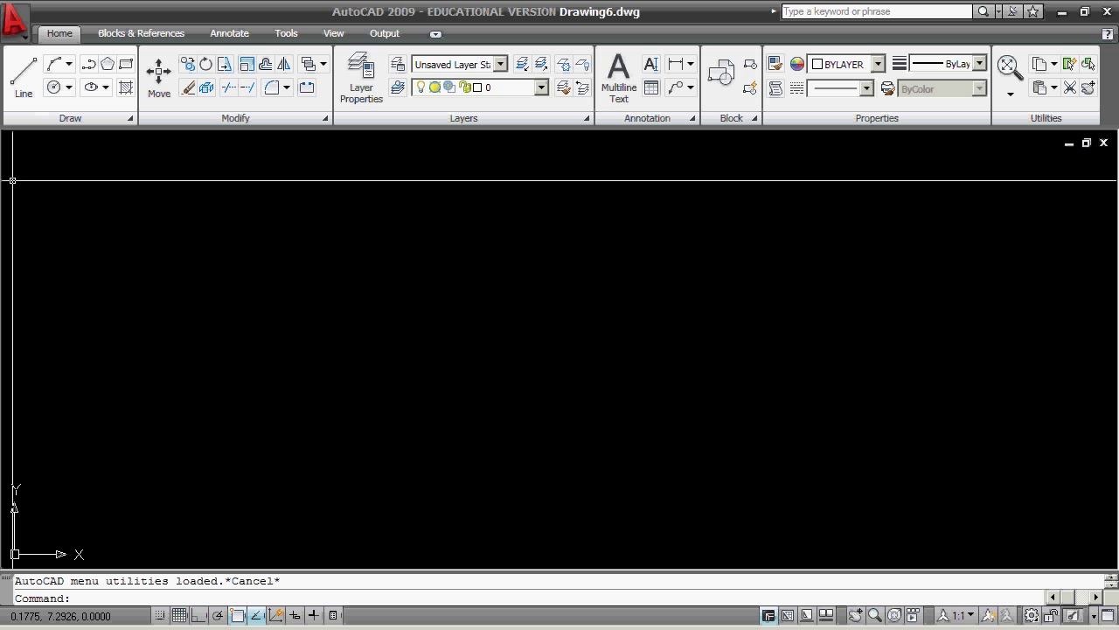
left_click(128, 119)
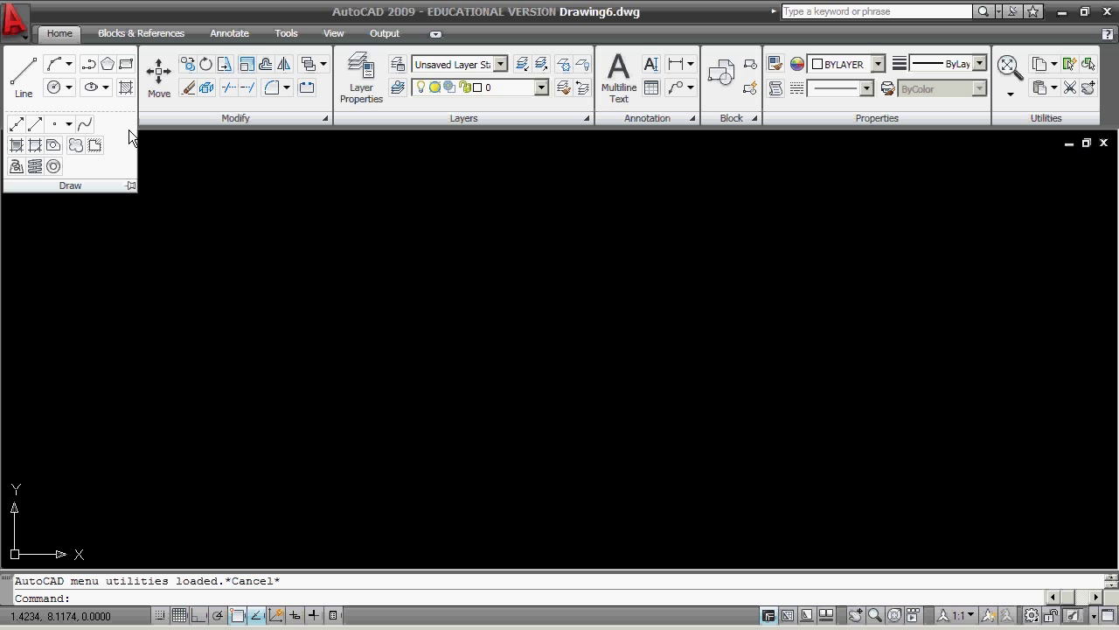
left_click(259, 245)
left_click(320, 212)
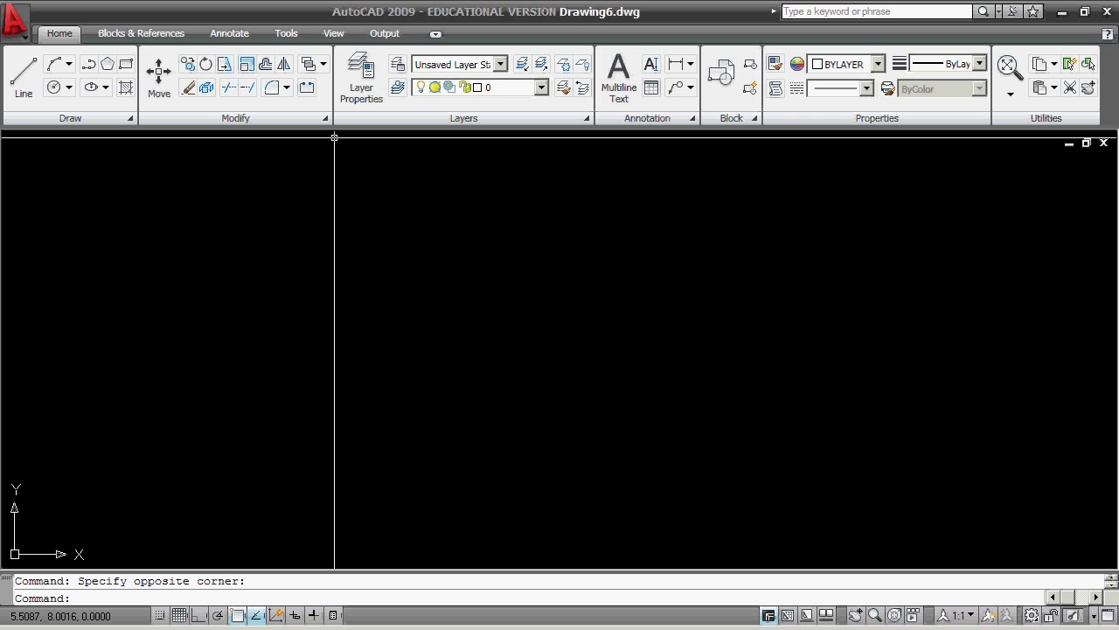
left_click(322, 124)
left_click(437, 217)
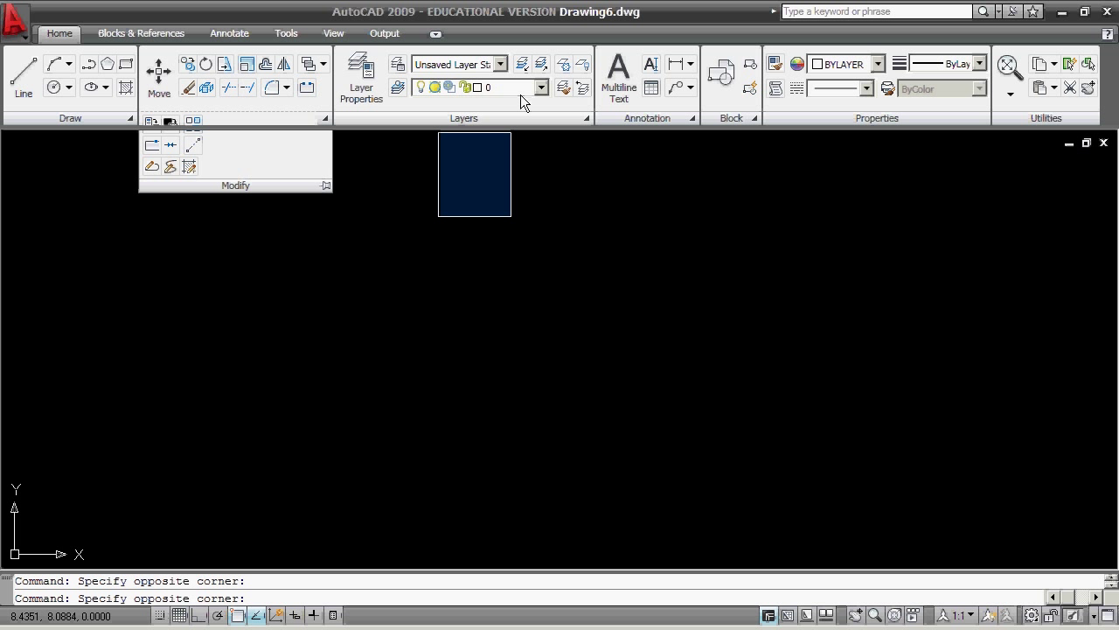
left_click(459, 243)
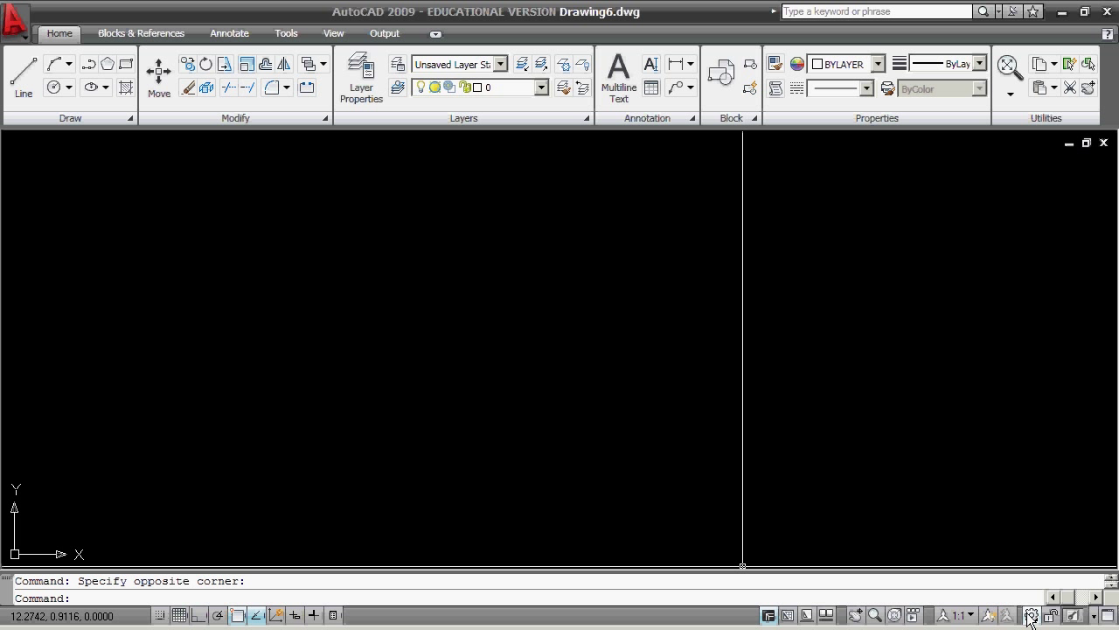
Switch to the AutoCAD Classic workspace and close the Tool Palettes
left_click(1031, 616)
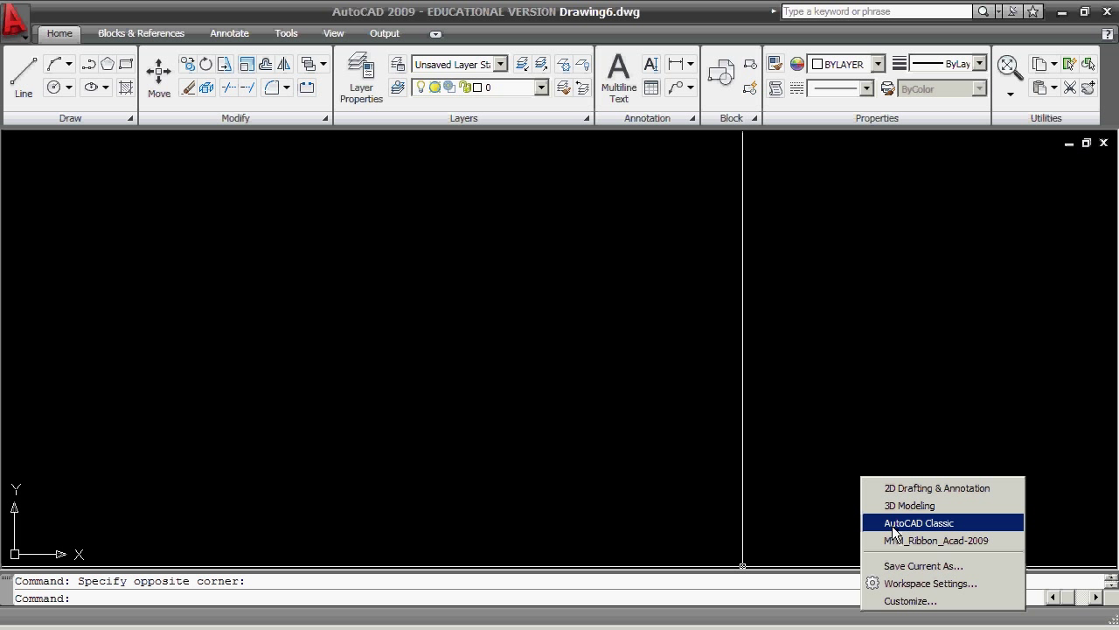
left_click(919, 523)
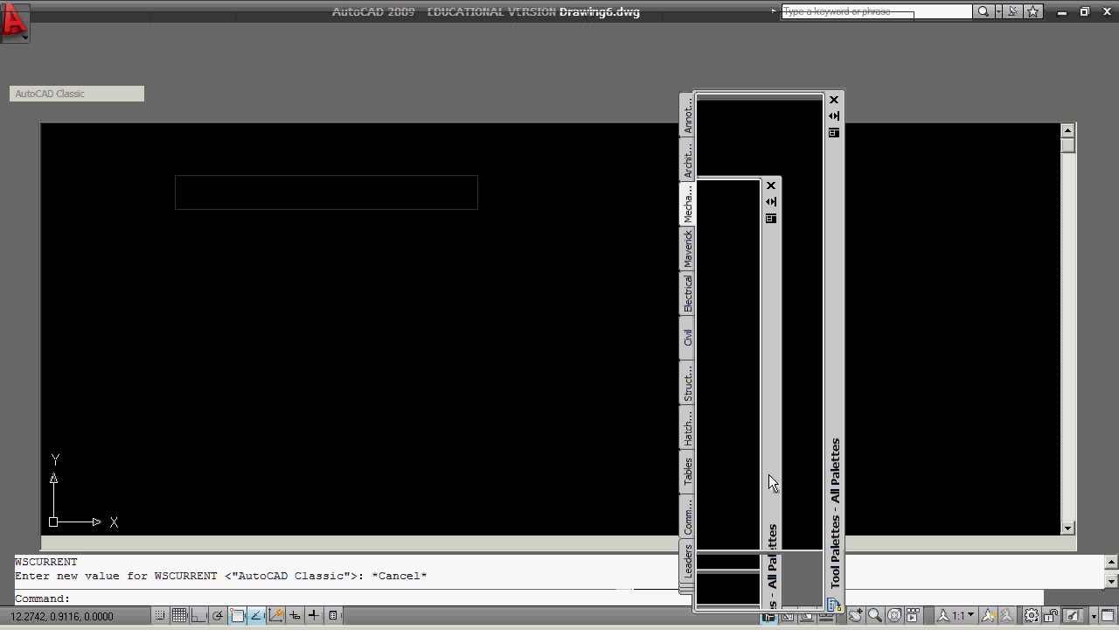
left_click(834, 100)
Close the floating toolbar and shrink the command history to two lines
left_click(837, 94)
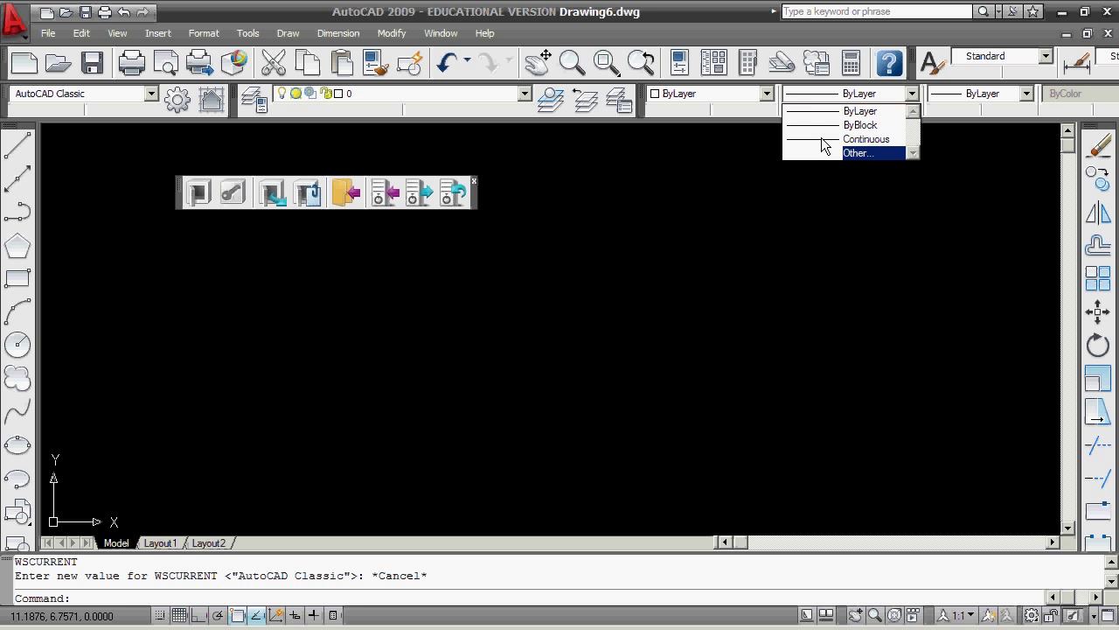
left_click(797, 155)
left_click(580, 327)
left_click(473, 181)
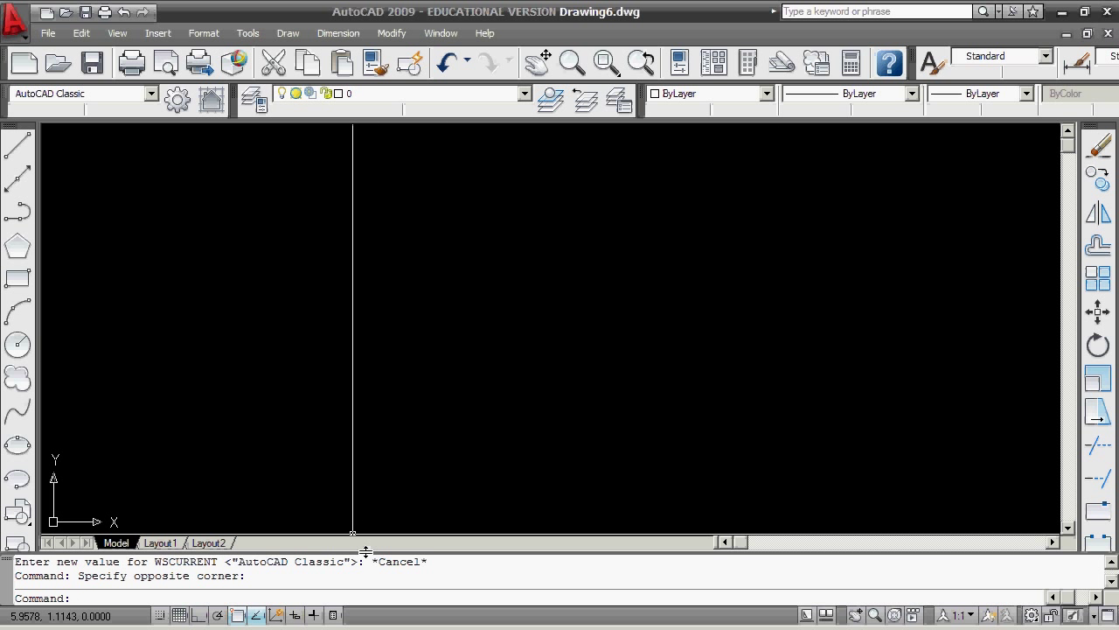
left_click_drag(365, 552, 364, 569)
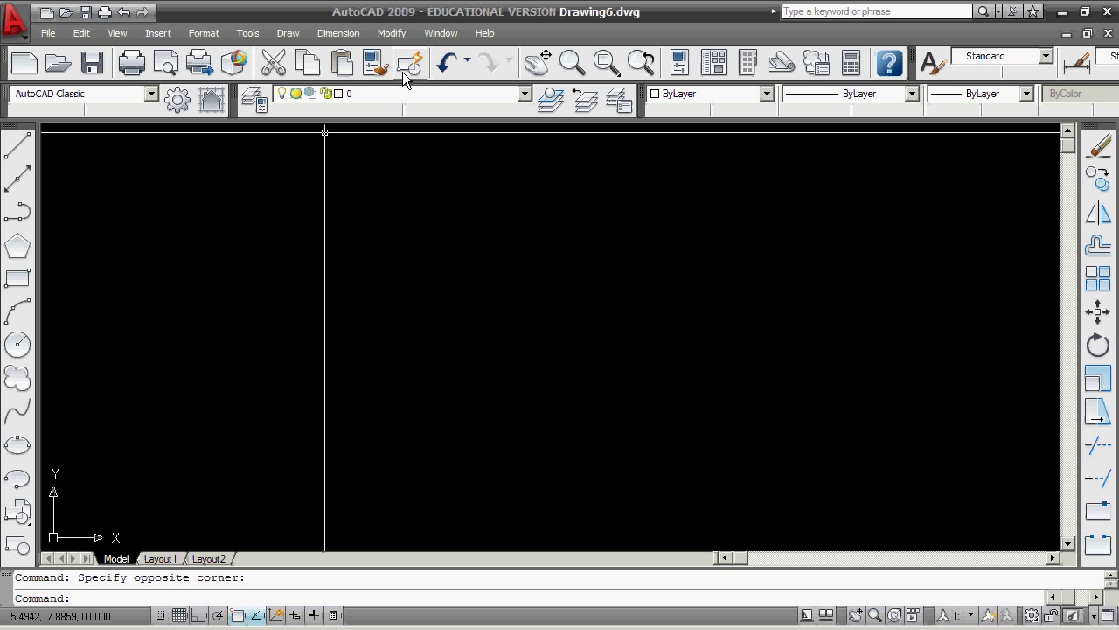
left_click(480, 33)
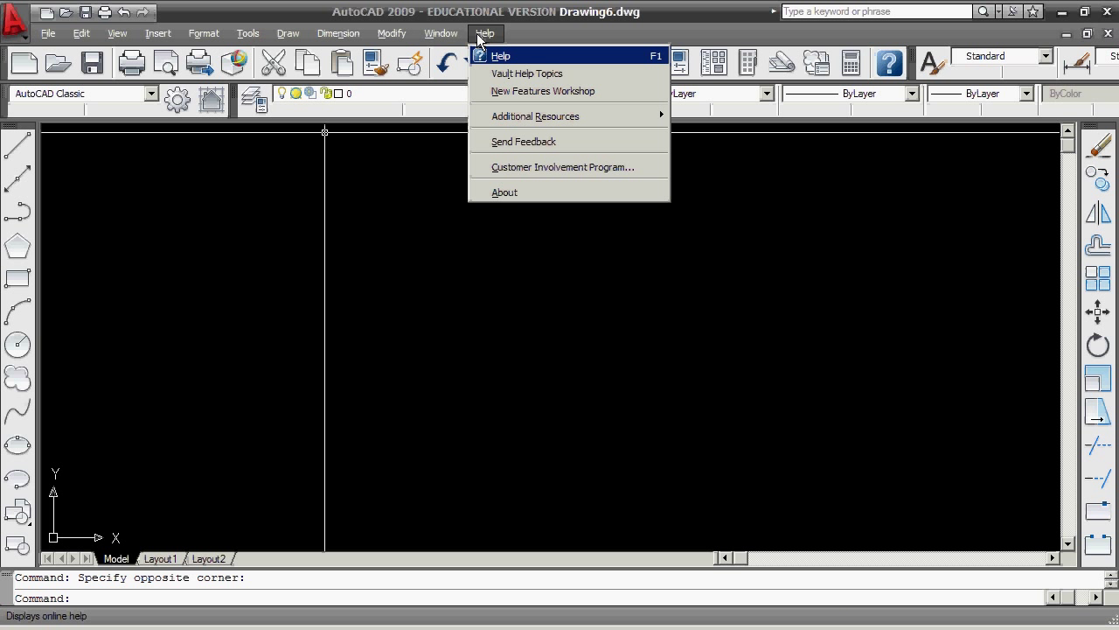
left_click(537, 58)
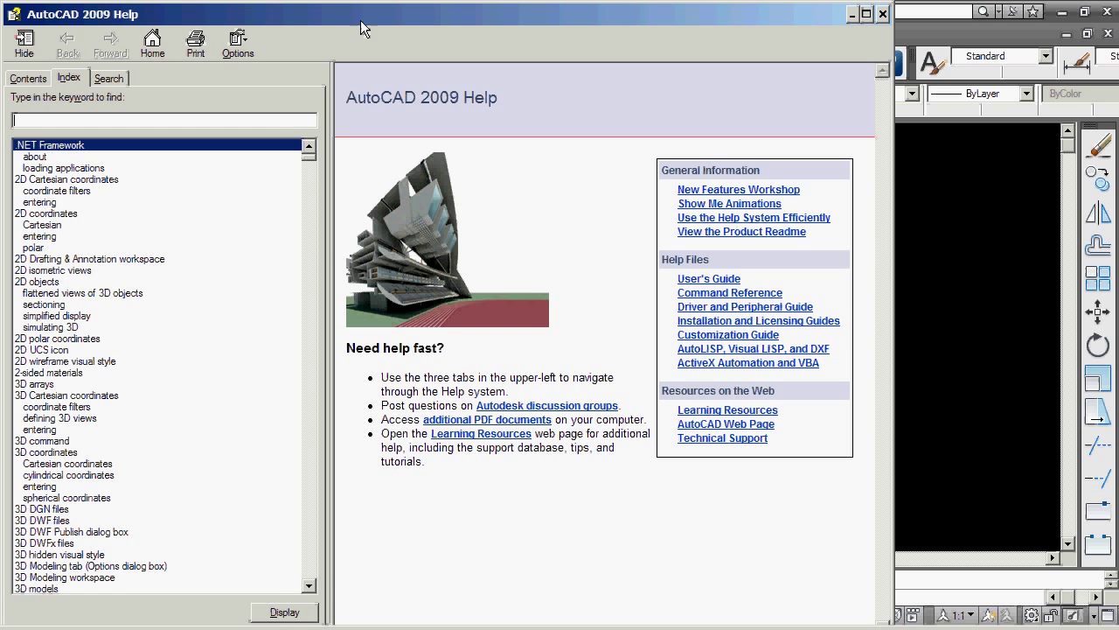
left_click_drag(364, 29, 481, 18)
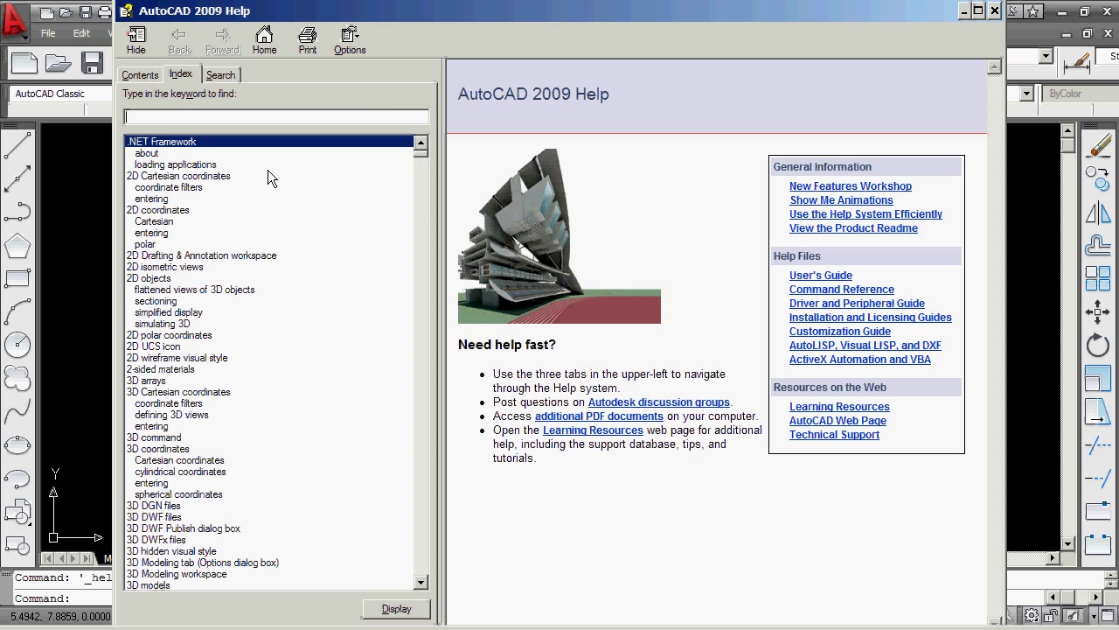
left_click(140, 75)
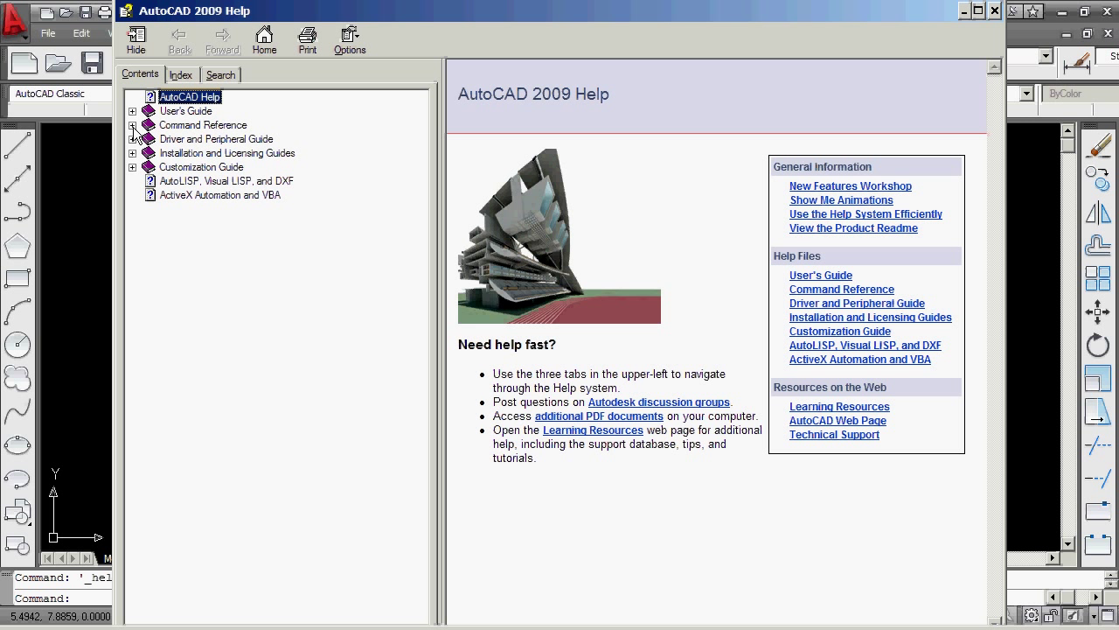
left_click(132, 125)
left_click(149, 139)
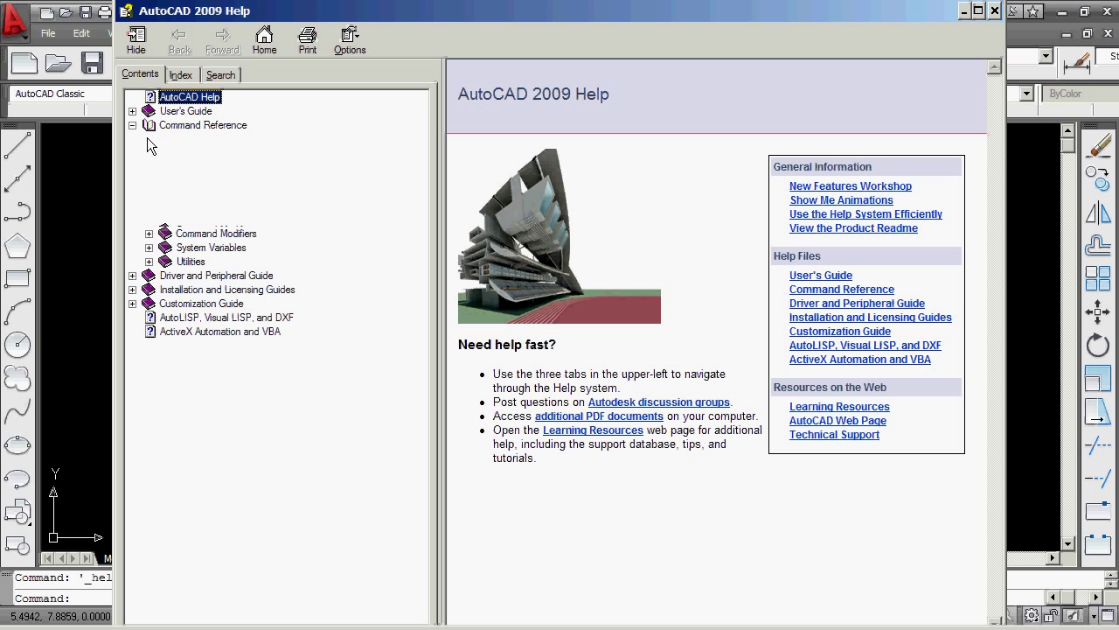
left_click(148, 139)
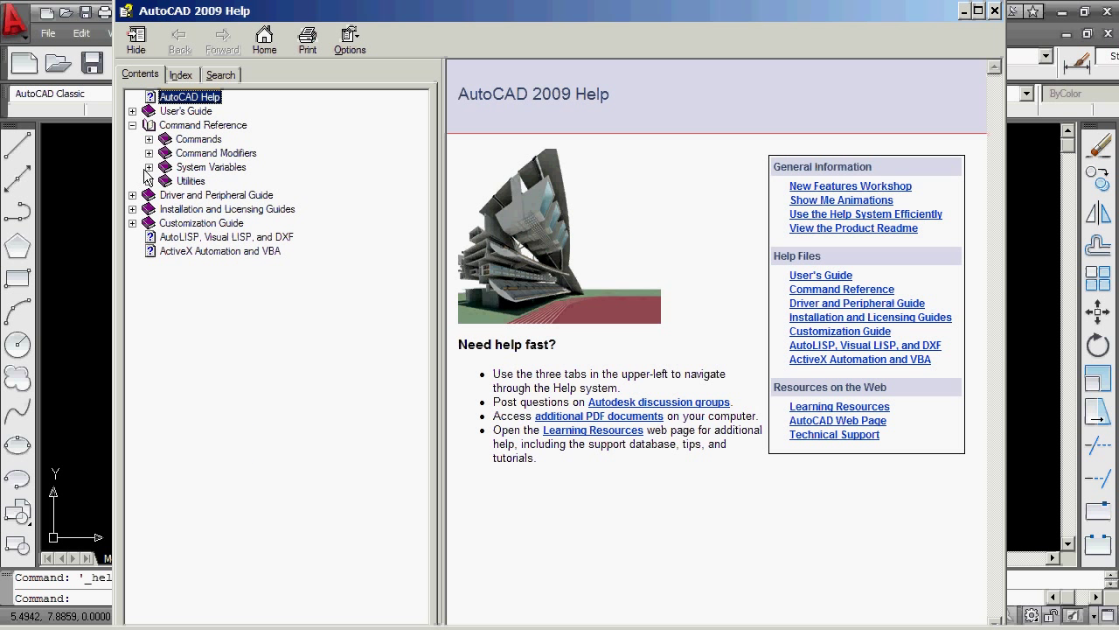
left_click(149, 167)
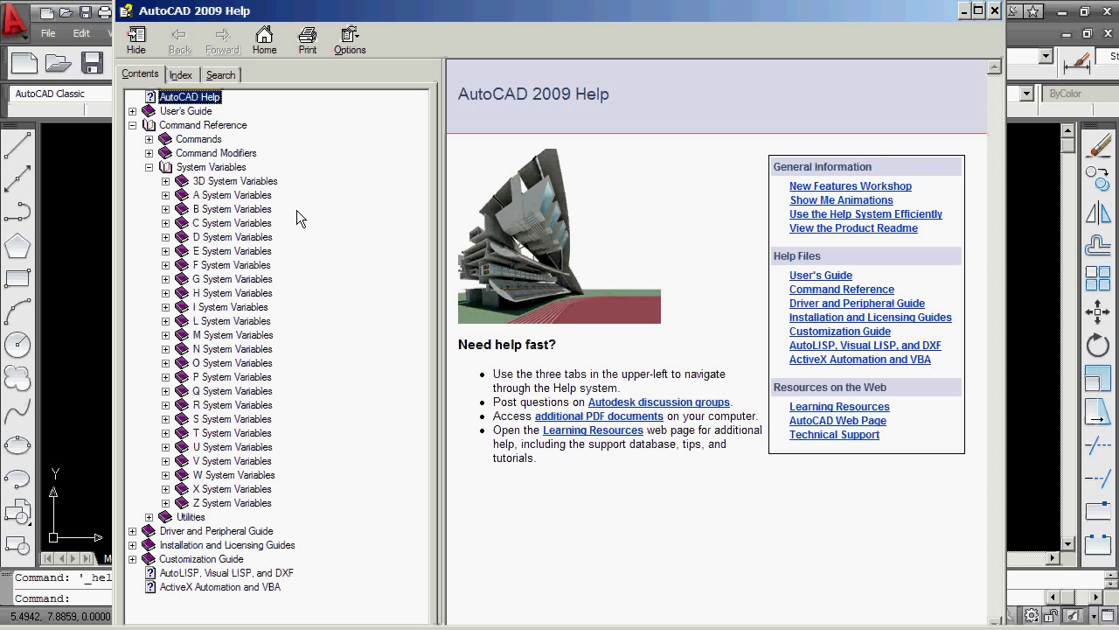
left_click(149, 167)
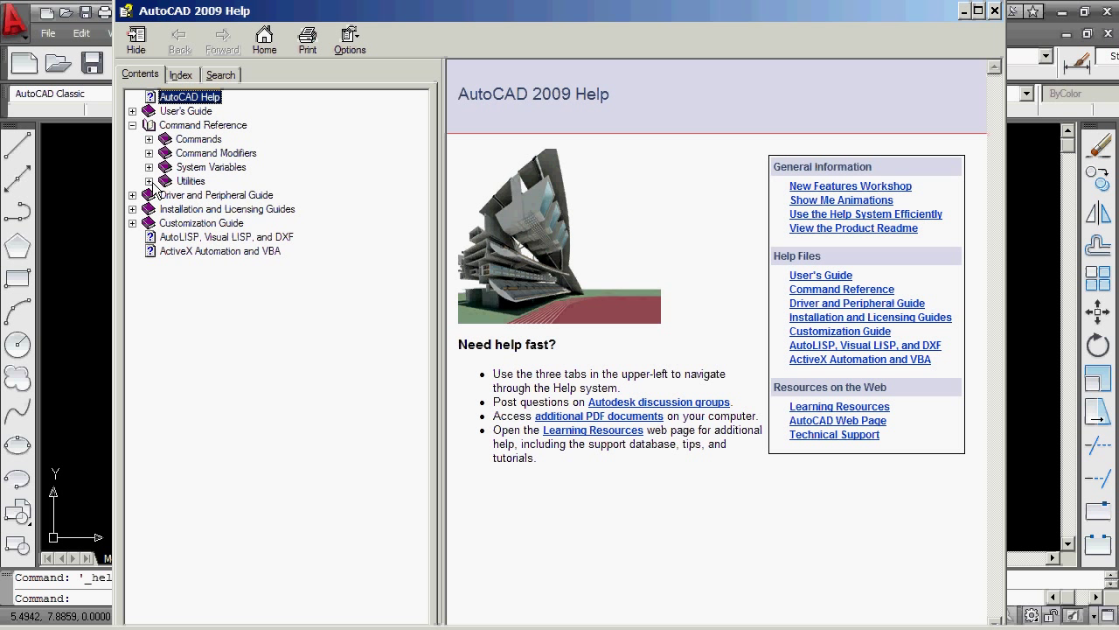
left_click(149, 181)
left_click(166, 195)
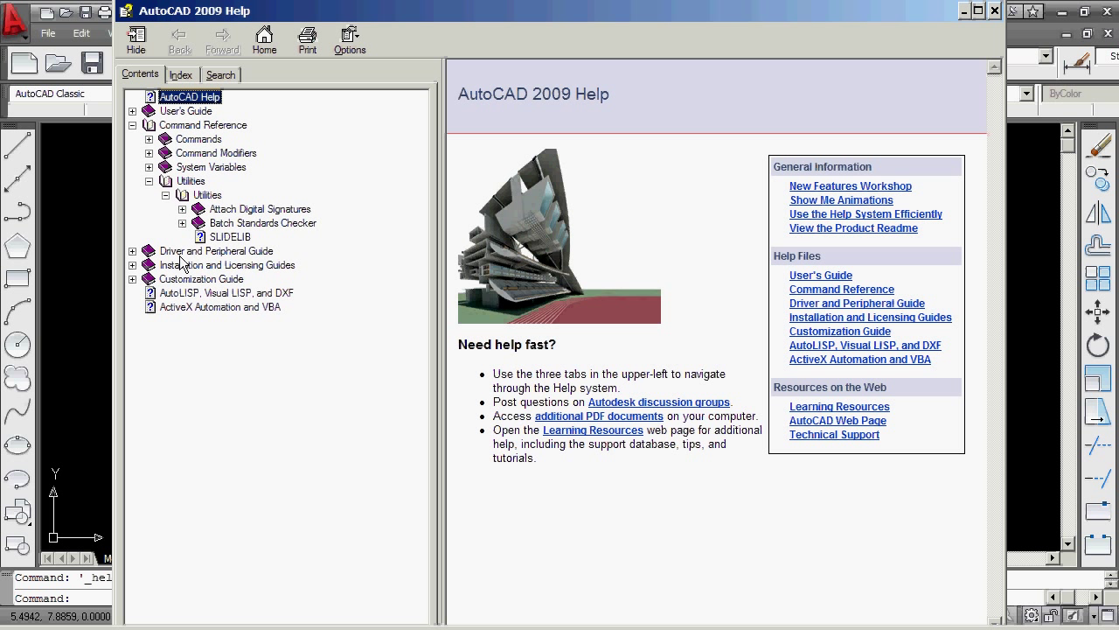
left_click(152, 181)
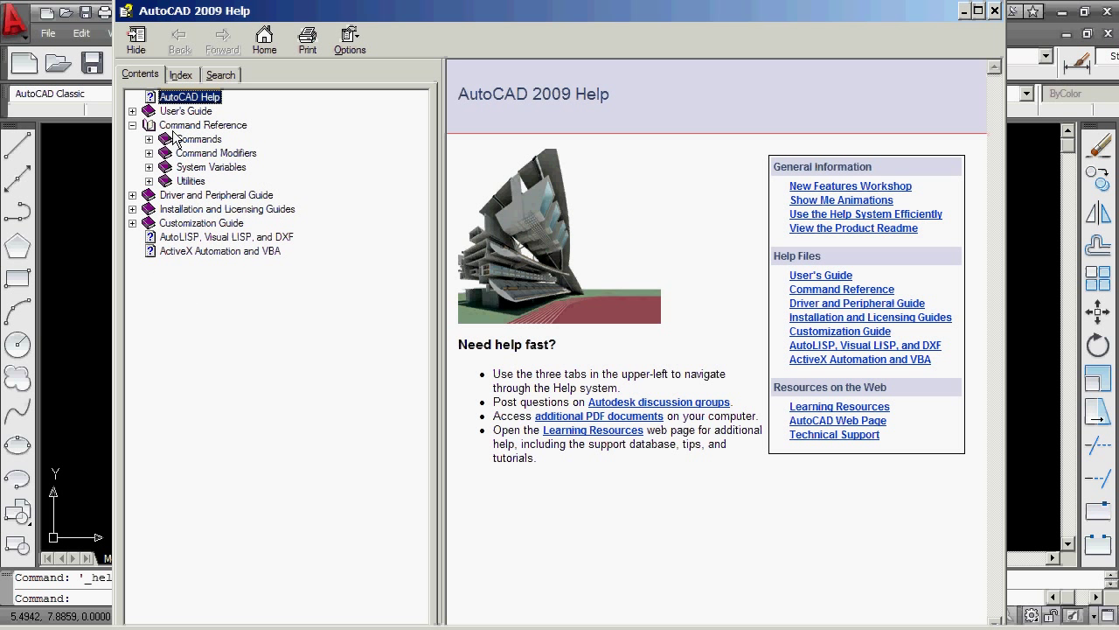
left_click(132, 125)
left_click(132, 111)
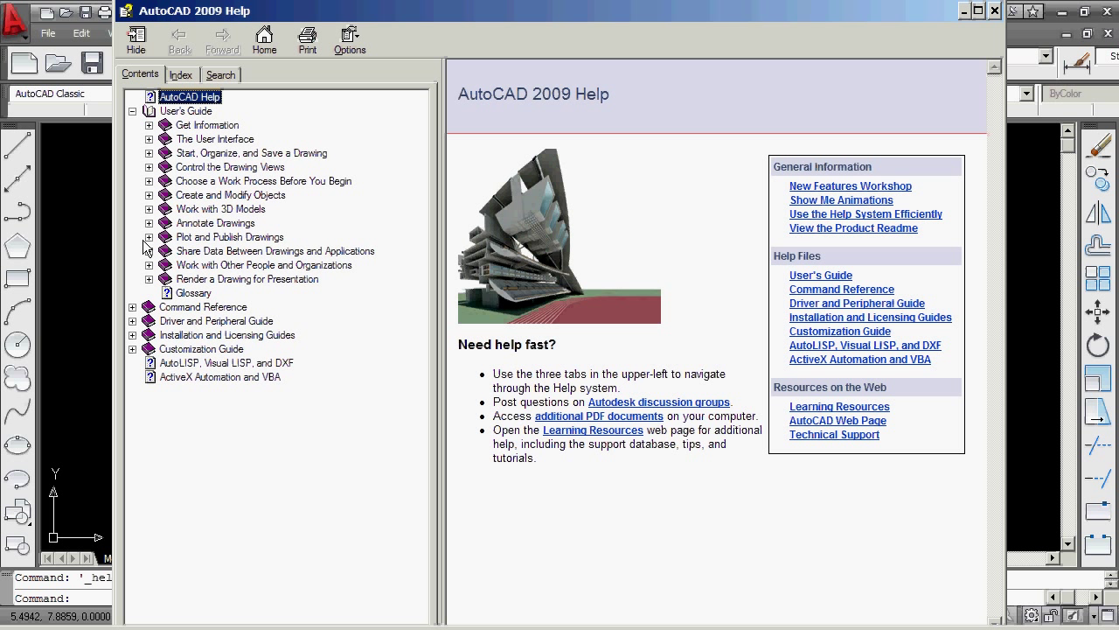
left_click(178, 76)
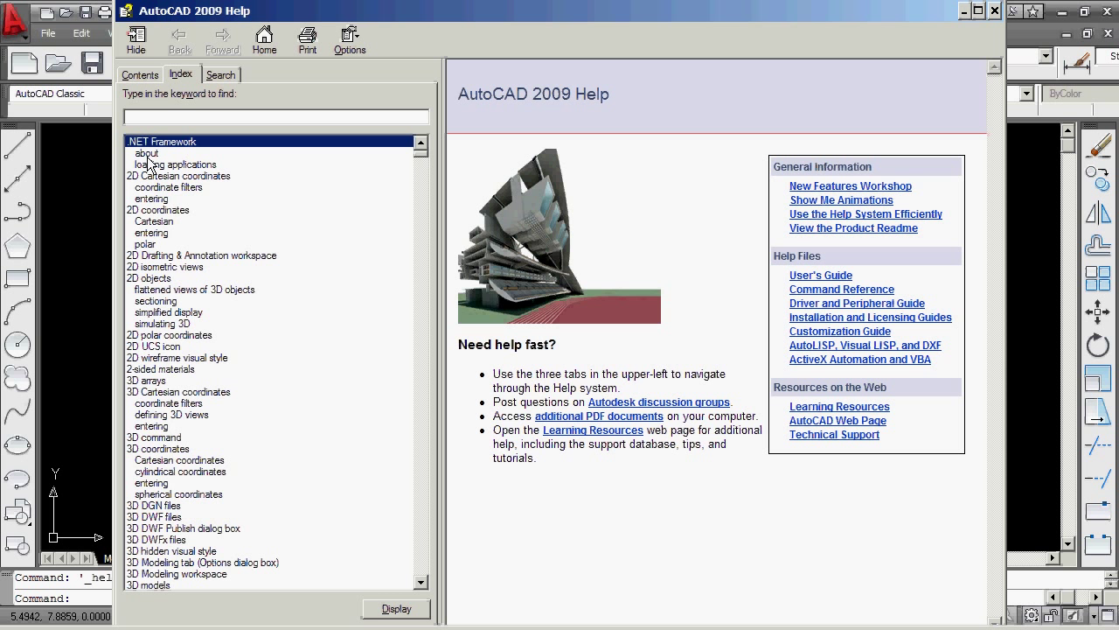
Look up 'Trim' in the Help Index and read the TRIM command Quick Reference page
type("Trim")
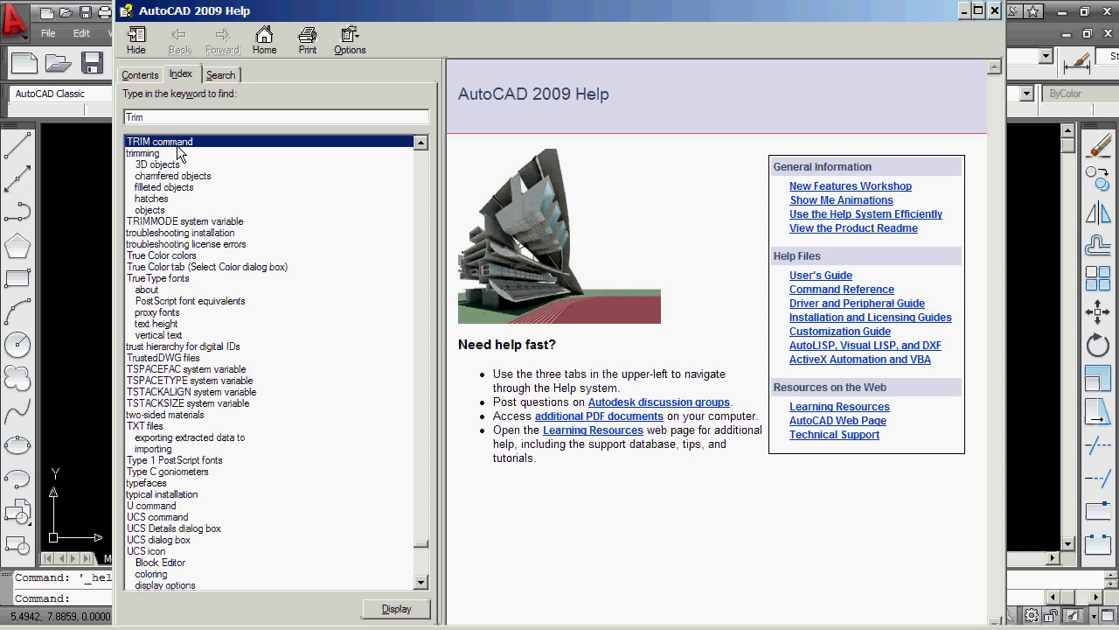
double_click(178, 143)
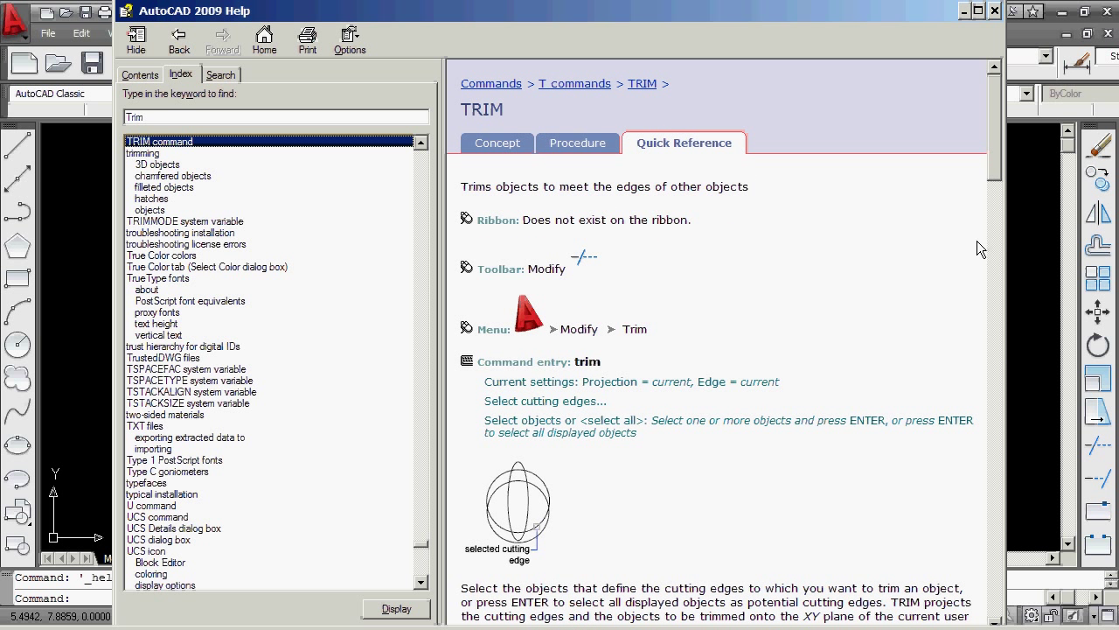
scroll(994, 137, "down", 3)
scroll(994, 137, "up", 2)
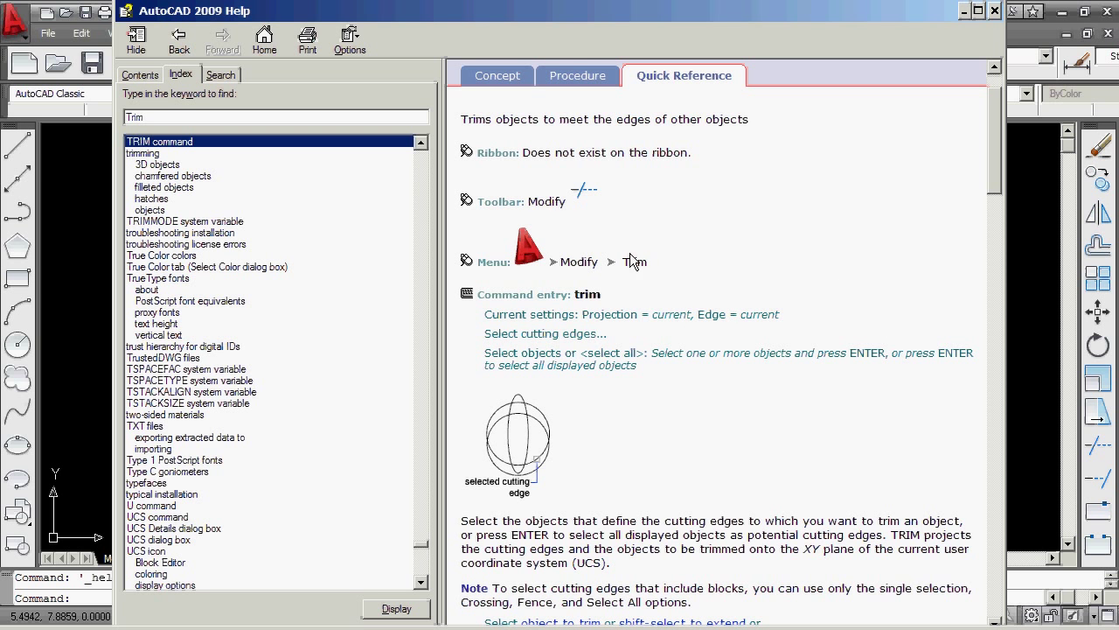
mouse_move(996, 162)
left_mouse_down()
mouse_move(1010, 555)
mouse_move(1039, 389)
mouse_move(1025, 107)
left_mouse_up()
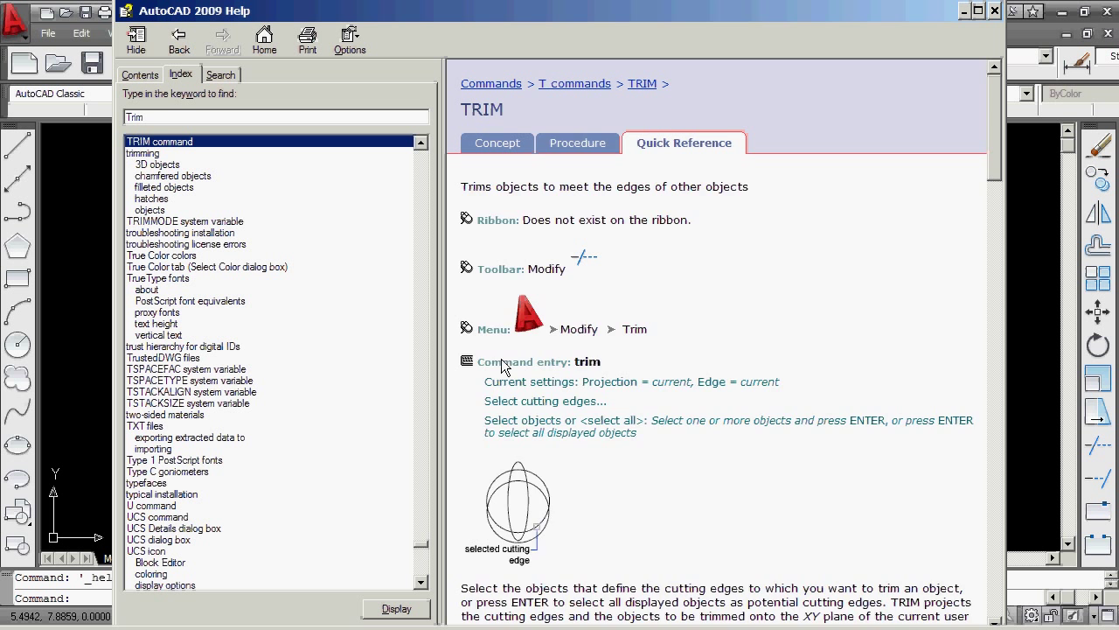
Check the extend and trim procedures, then view the Trim or Extend Objects concept examples
left_click(514, 200)
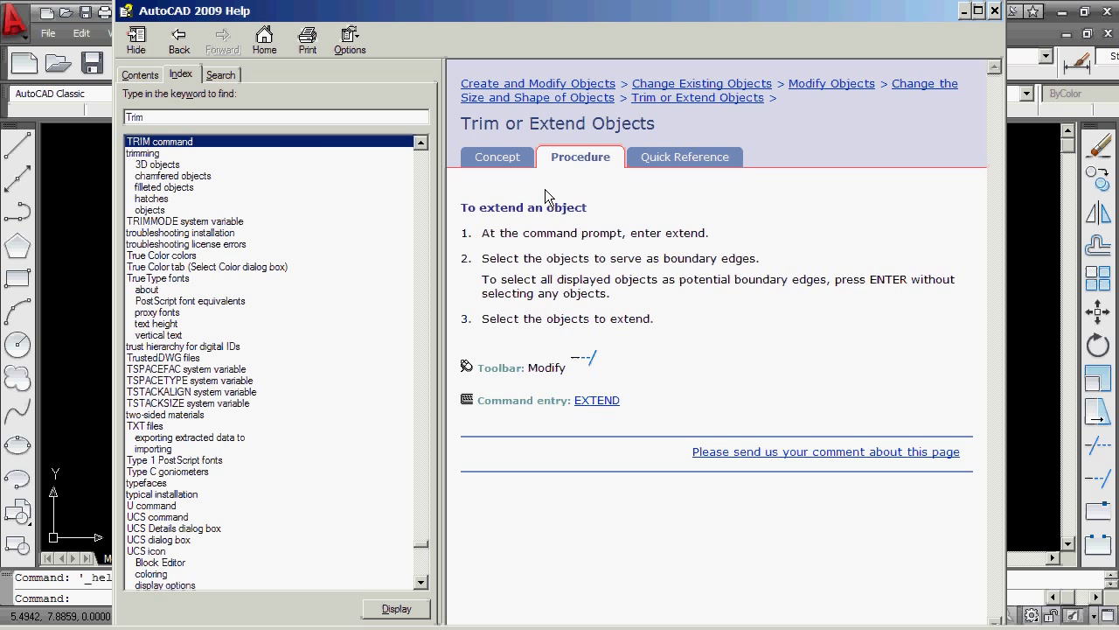
left_click(179, 40)
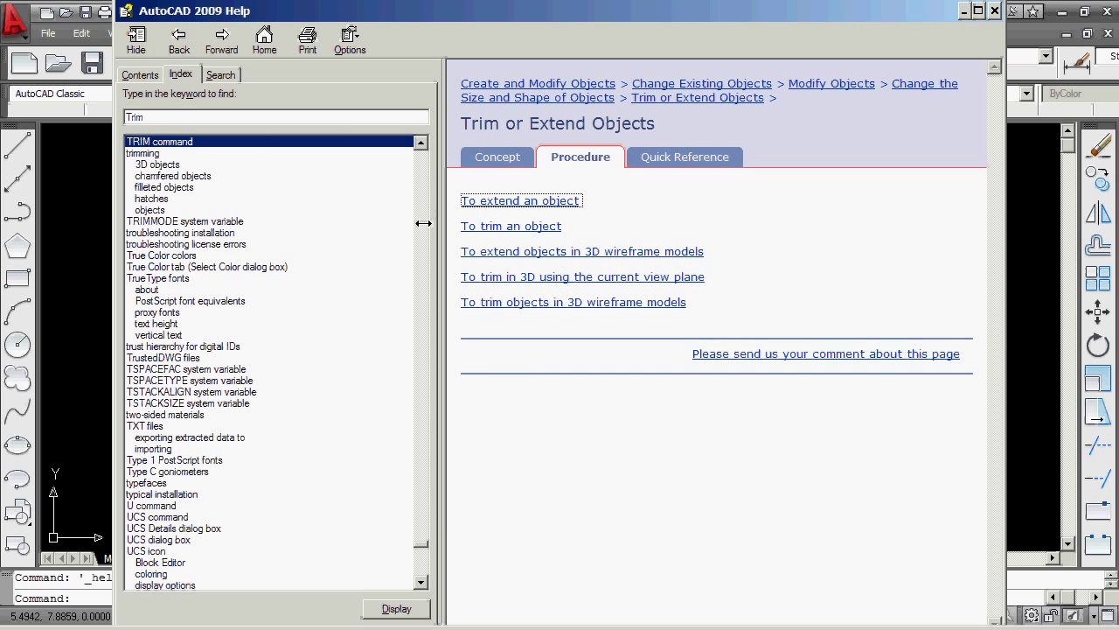
left_click(493, 225)
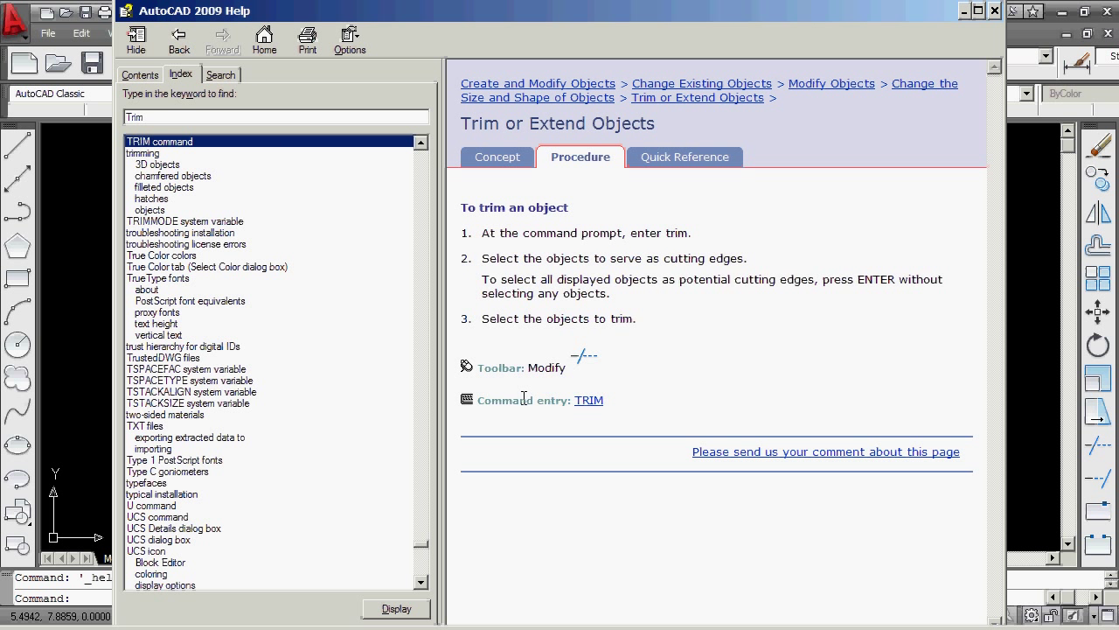
left_click(497, 156)
mouse_move(991, 193)
left_mouse_down()
mouse_move(989, 530)
mouse_move(989, 196)
left_mouse_up()
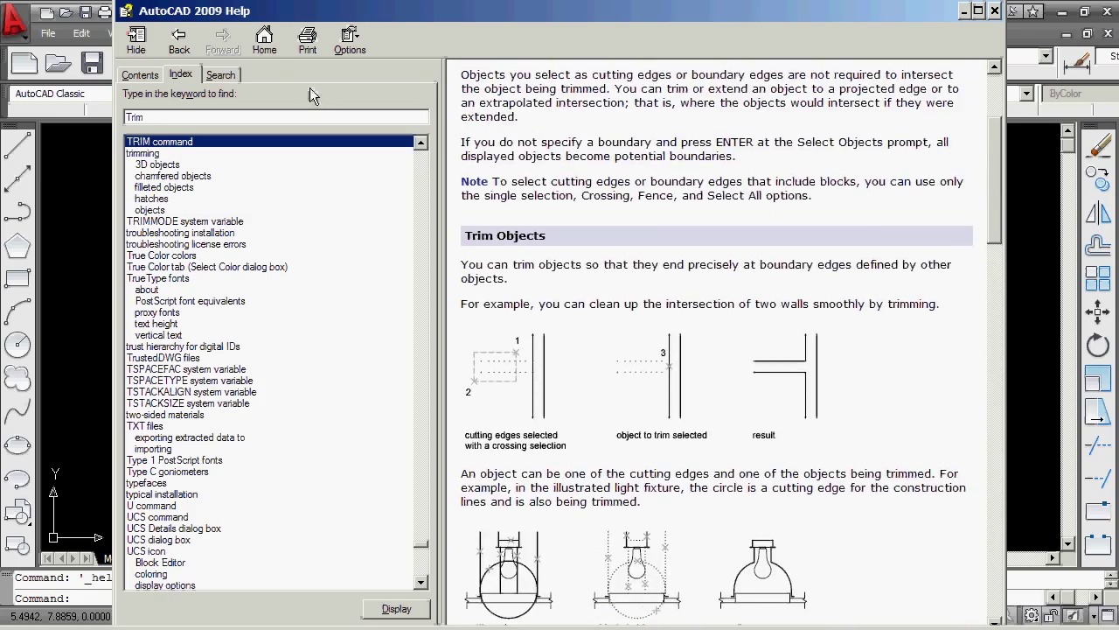
Search Help for 'trim', widen the results' Title column, then close the Help window
left_click(220, 75)
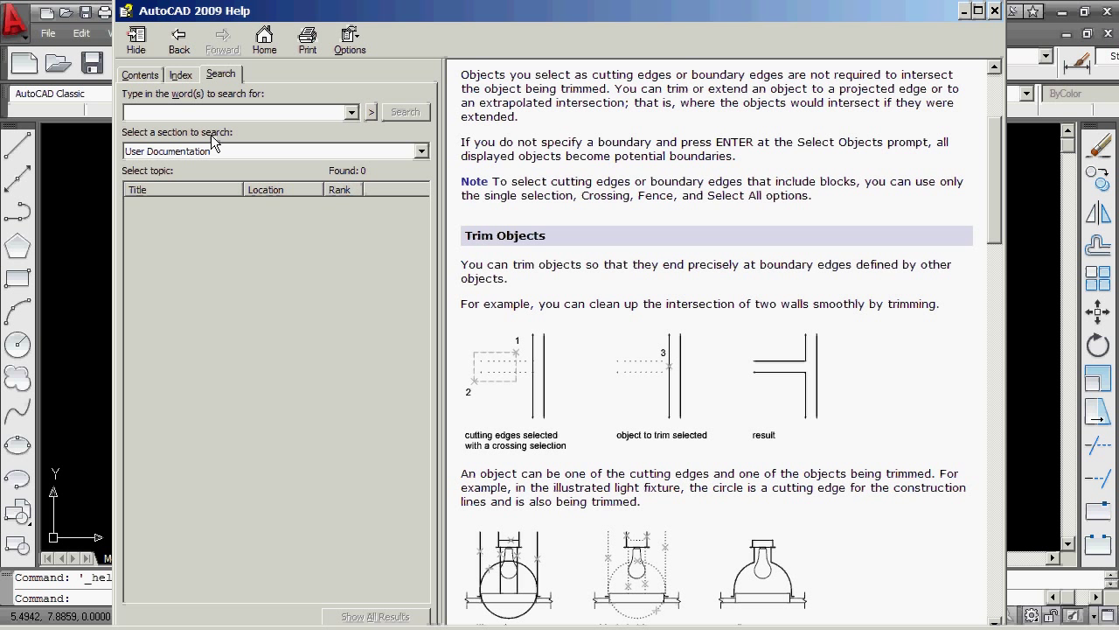
type("trim")
key("Return")
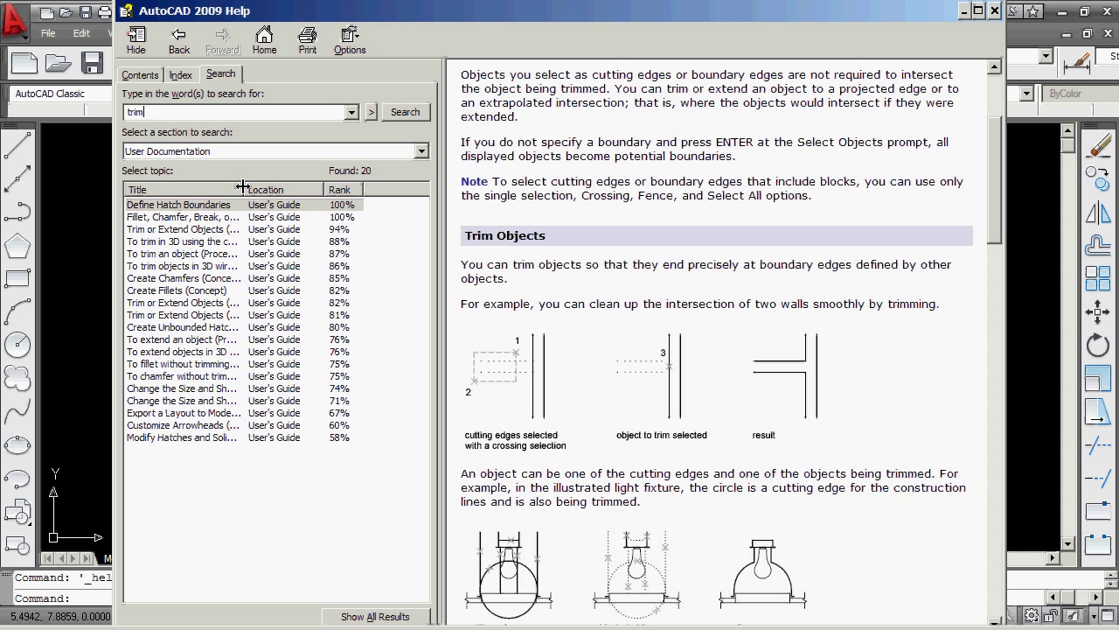
left_click_drag(243, 188, 304, 186)
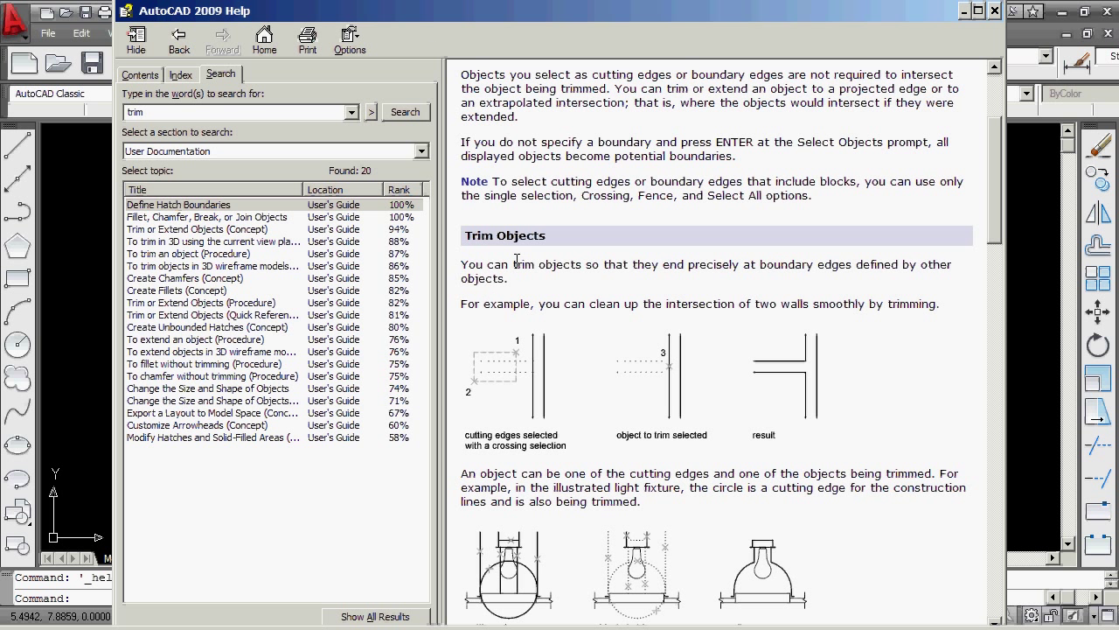
left_click(995, 10)
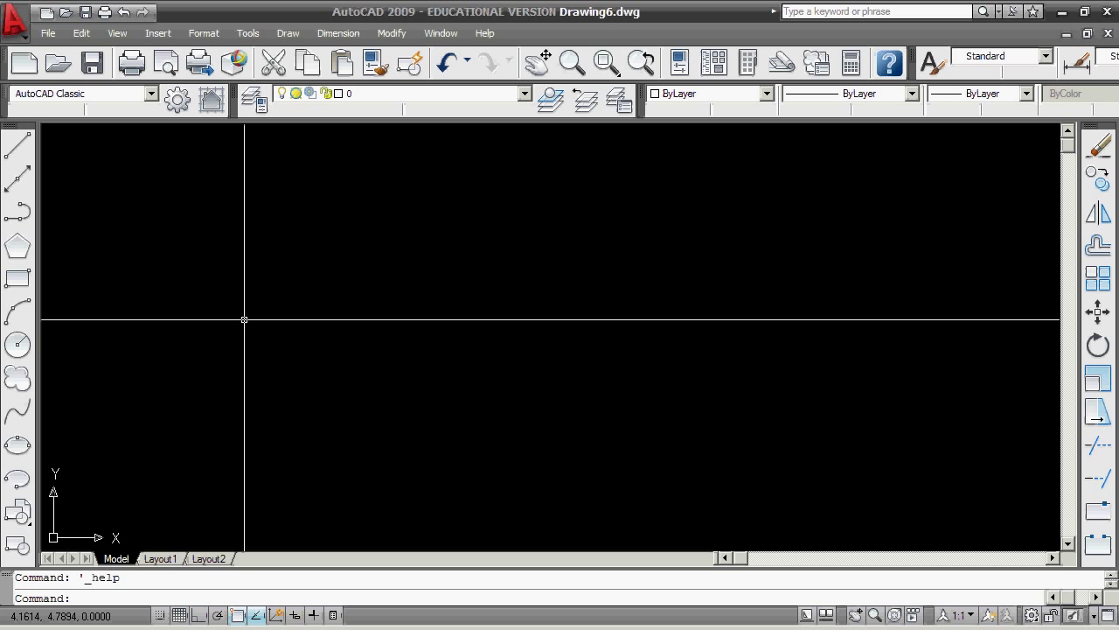
Switch to Firefox, load Google in the new tab, and type 'autodesk discu' into search
key("alt+Tab")
key("alt+Tab")
key("alt+Tab")
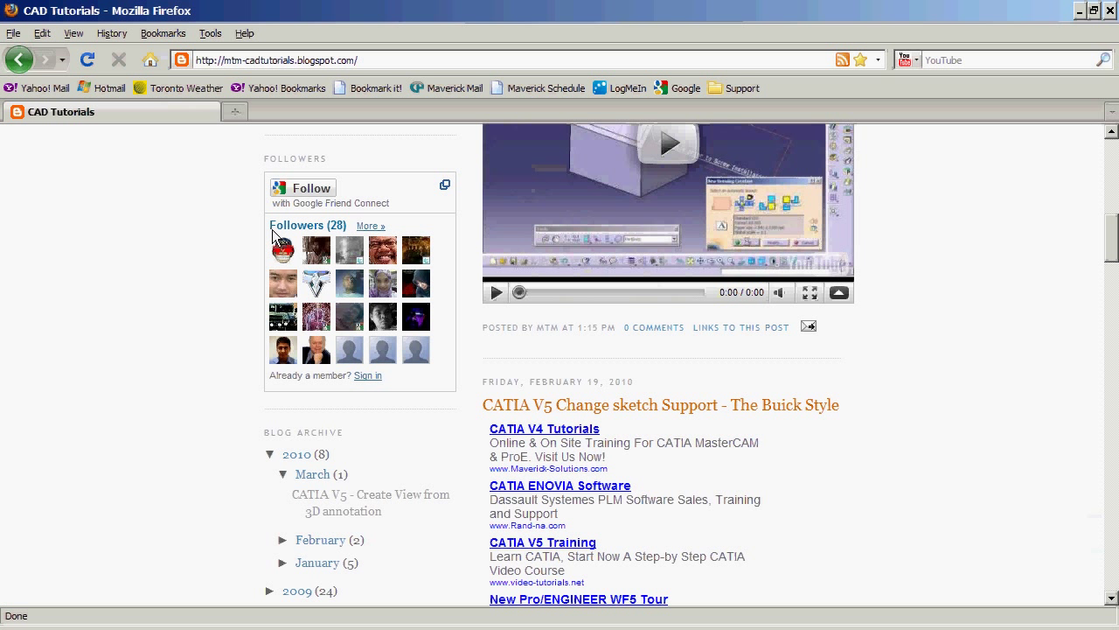
scroll(229, 238, "up", 10)
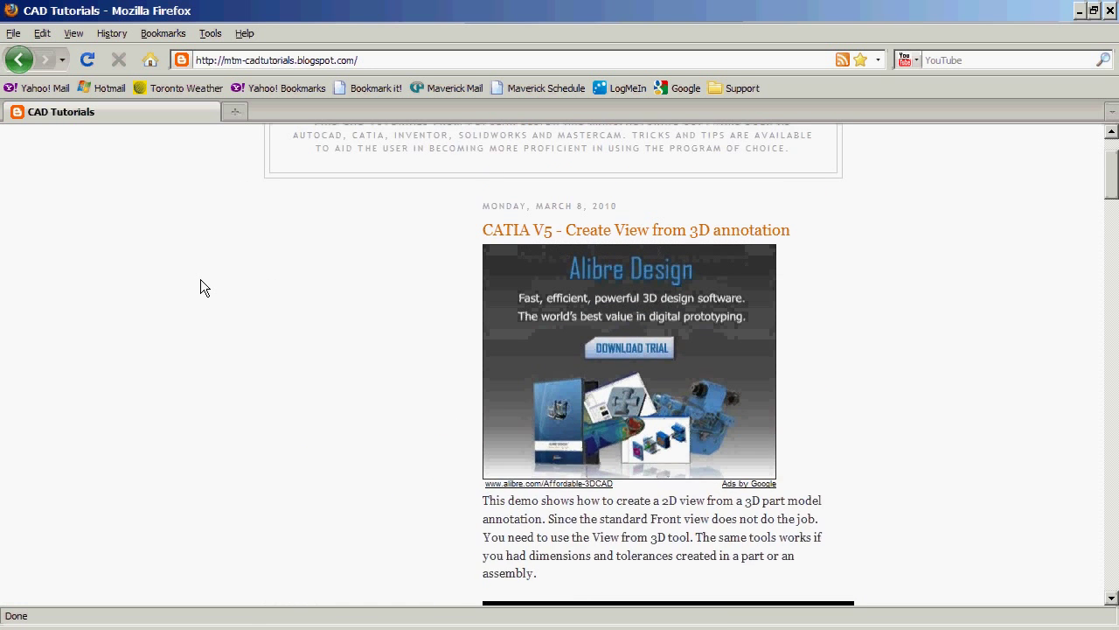
left_click(236, 111)
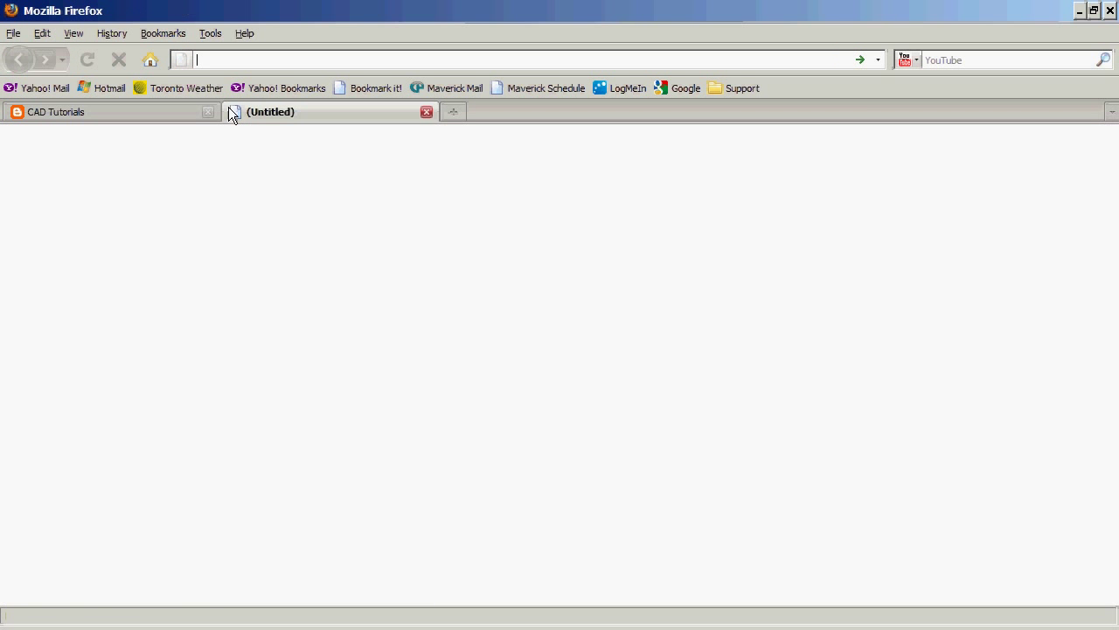
left_click(151, 59)
type("a")
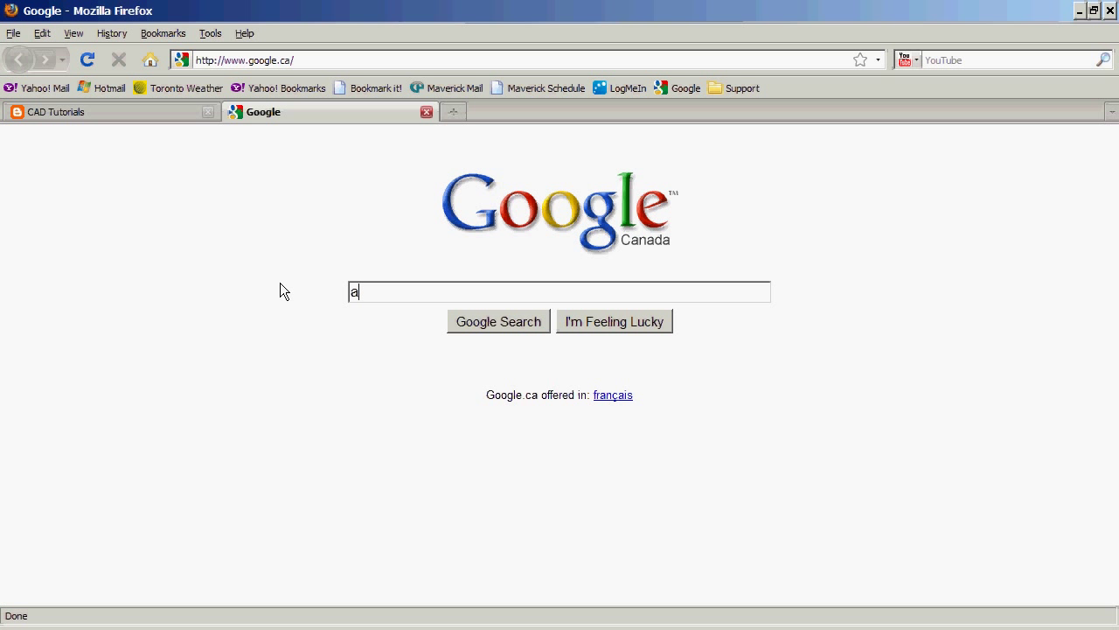
type("utodesk ")
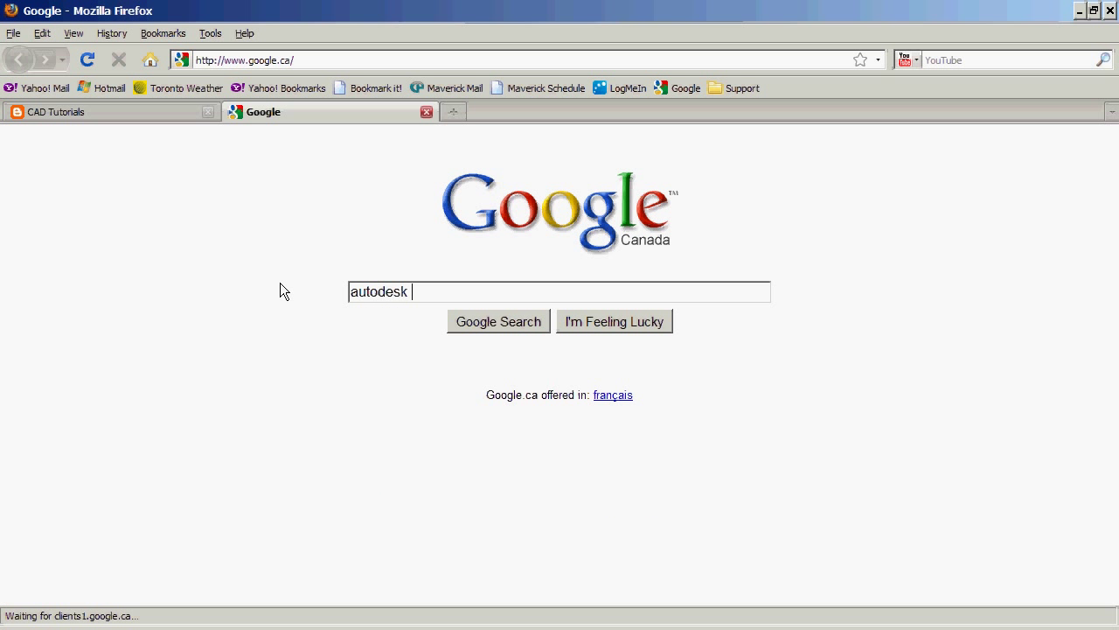
type("discu")
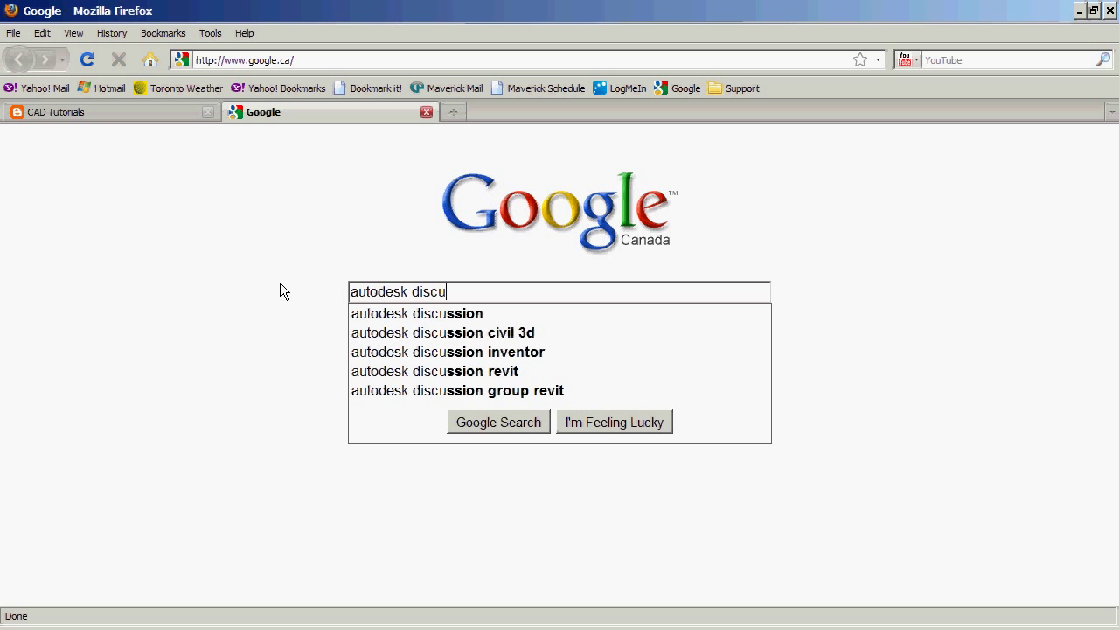
Search 'autodesk discussion', open the Autodesk: Discussion Groups result, and scroll to Product Forums
left_click(395, 315)
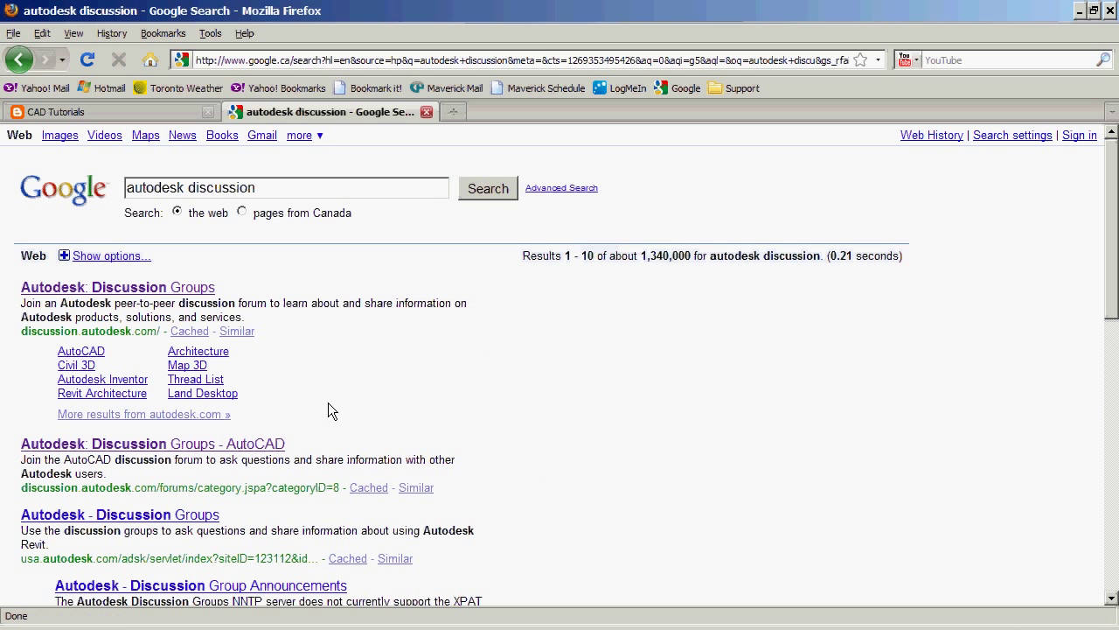
left_click(117, 289)
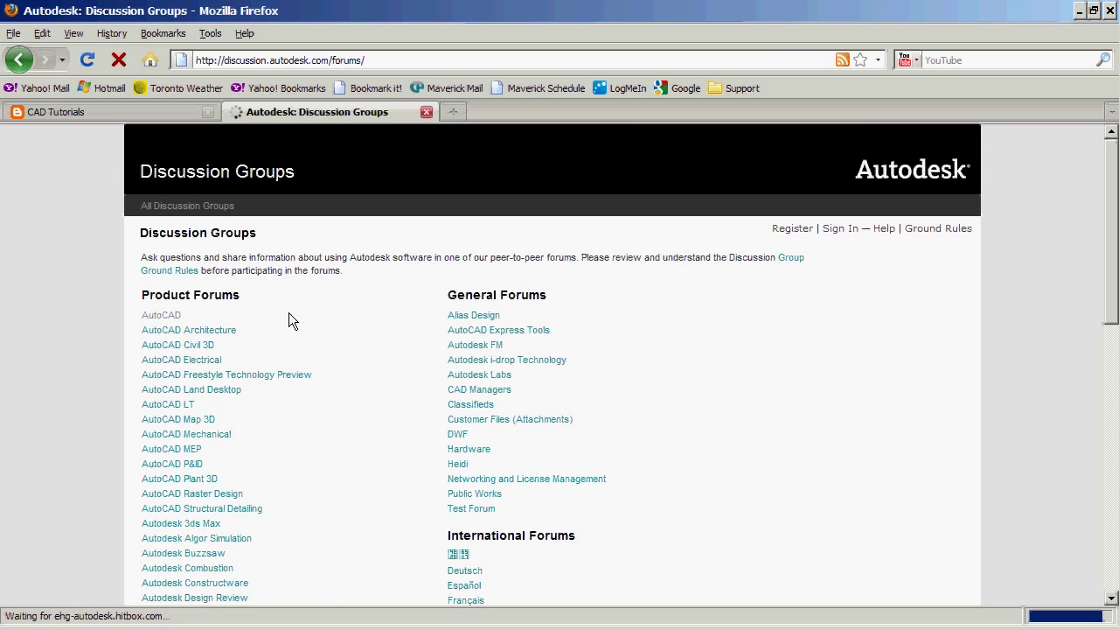
scroll(305, 314, "down", 2)
scroll(319, 262, "down", 1)
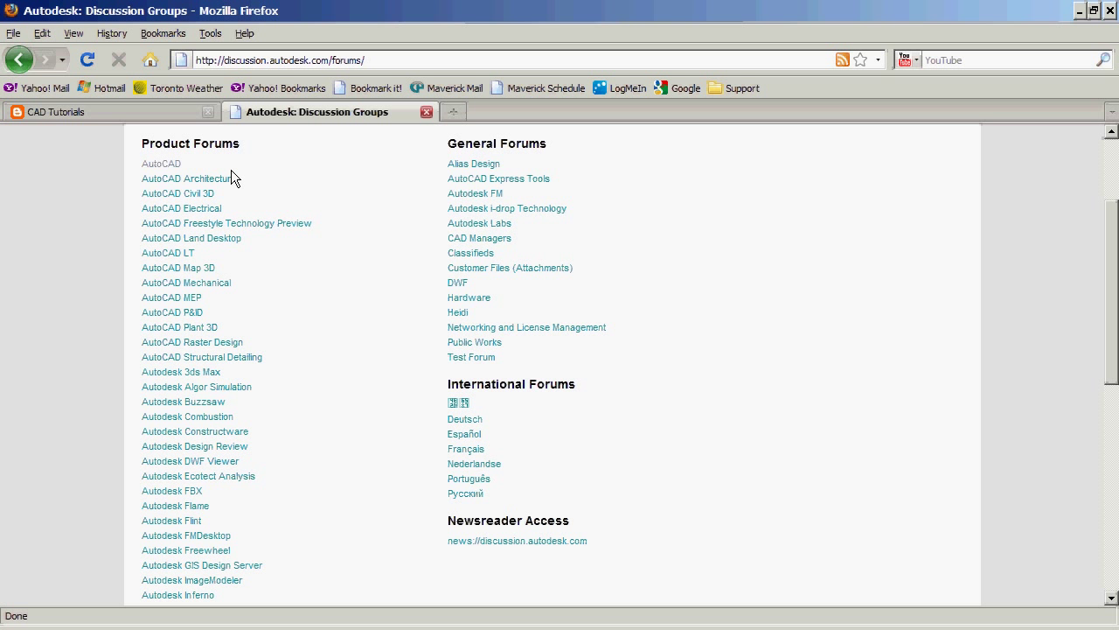
Open the AutoCAD, then AutoCAD 2009 forums, scan the thread list, and minimize Firefox
left_click(168, 165)
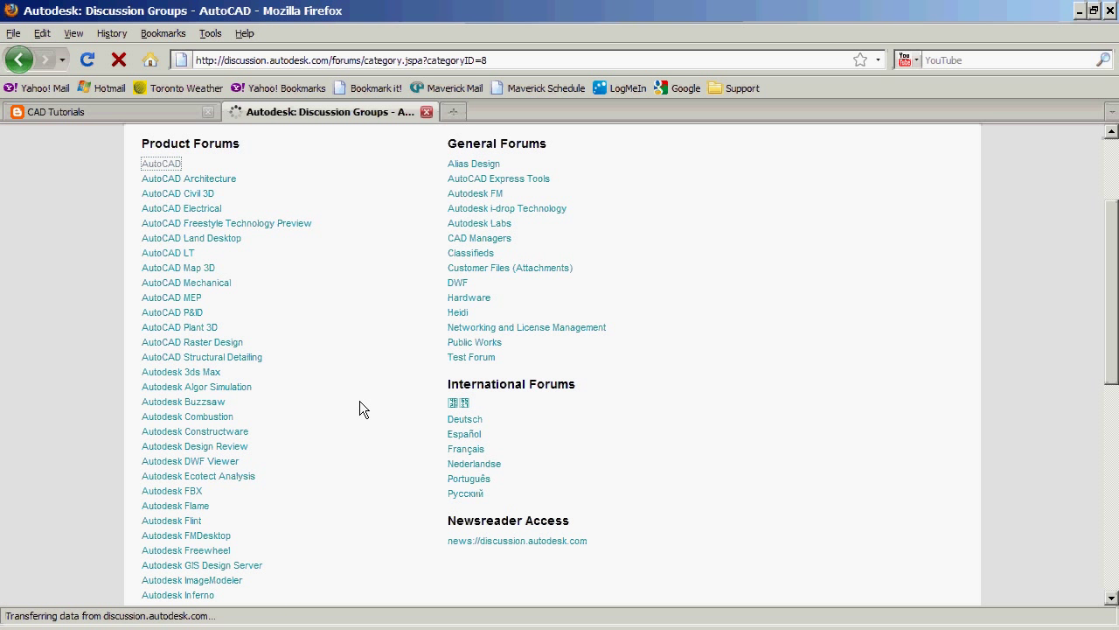
scroll(435, 368, "down", 2)
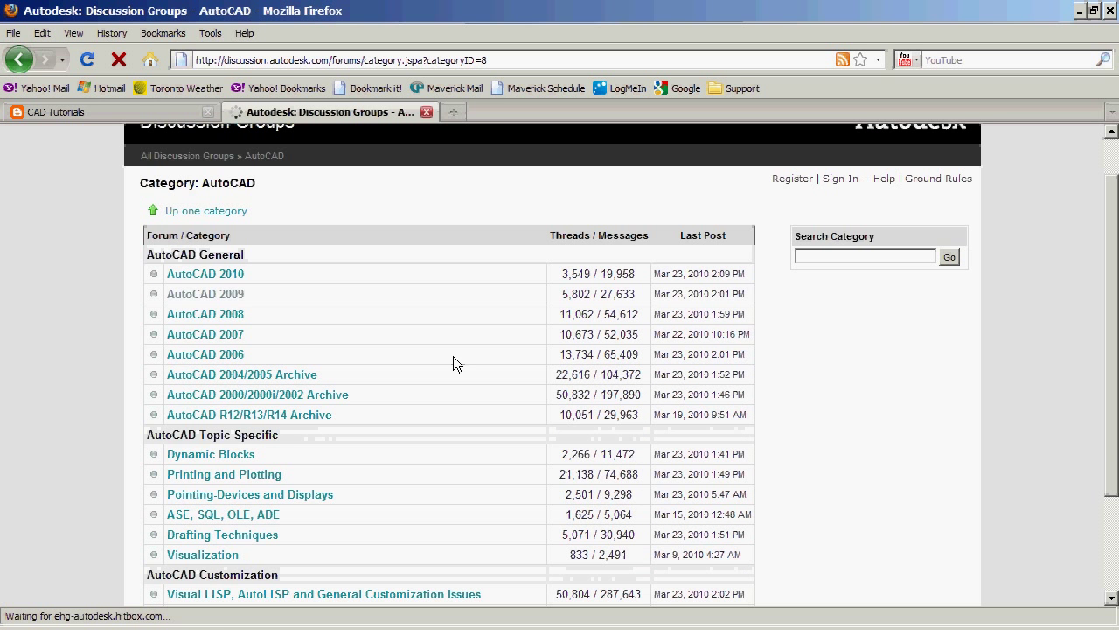
scroll(457, 383, "down", 1)
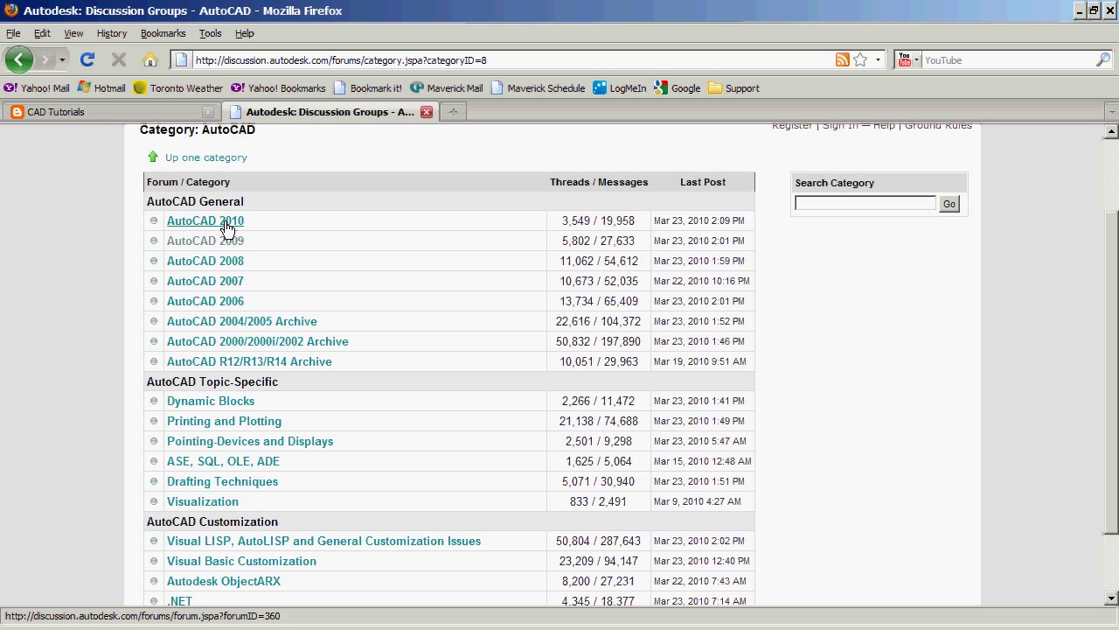
left_click(224, 241)
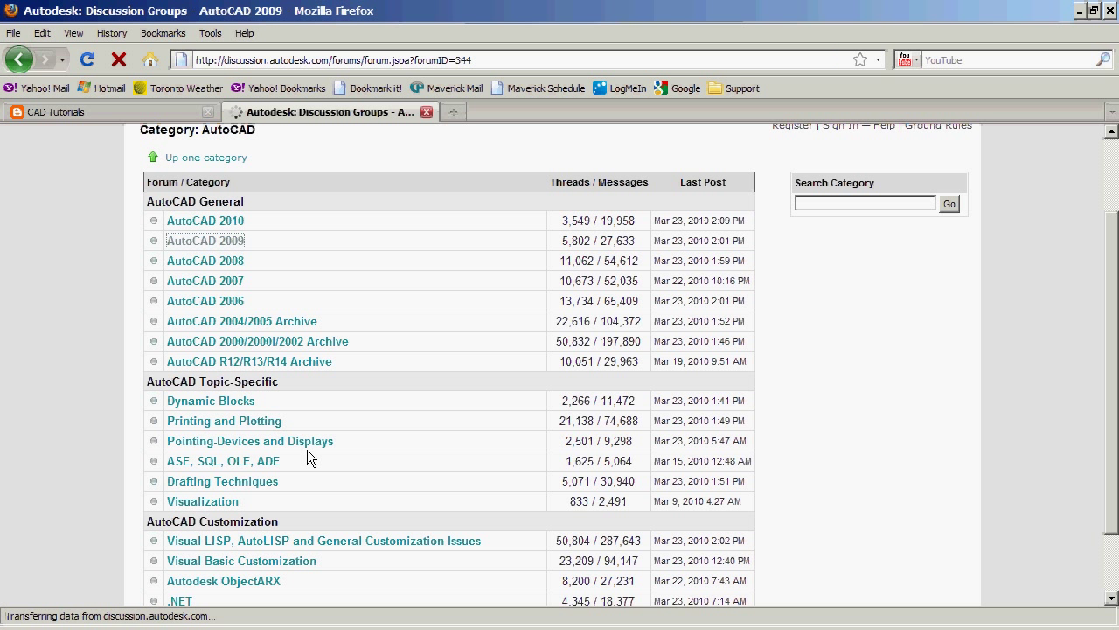
scroll(458, 410, "down", 2)
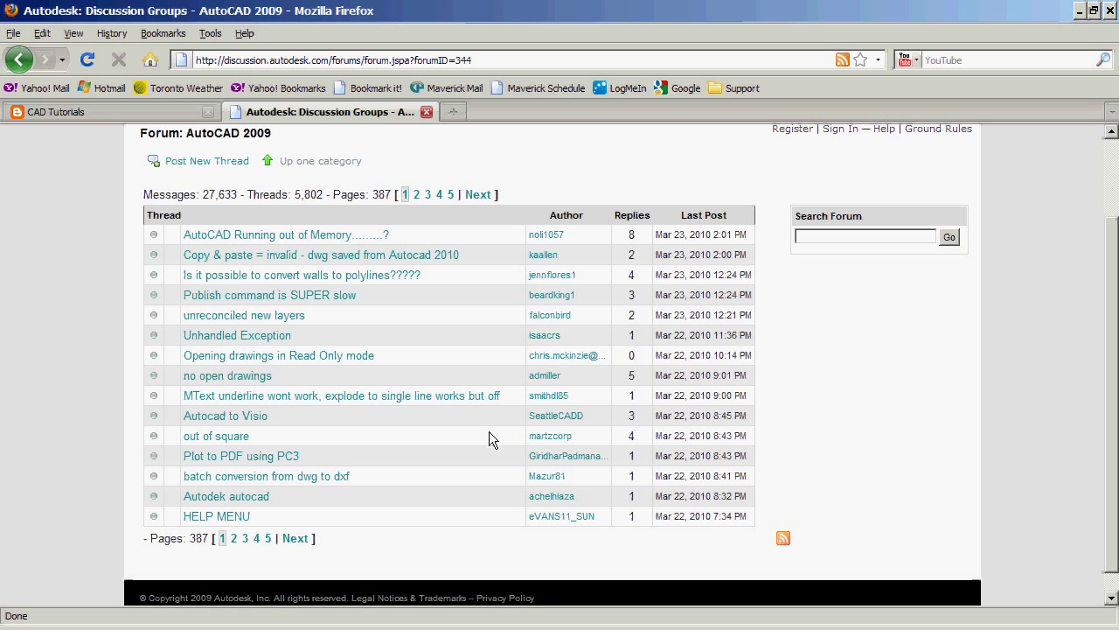
scroll(487, 432, "up", 1)
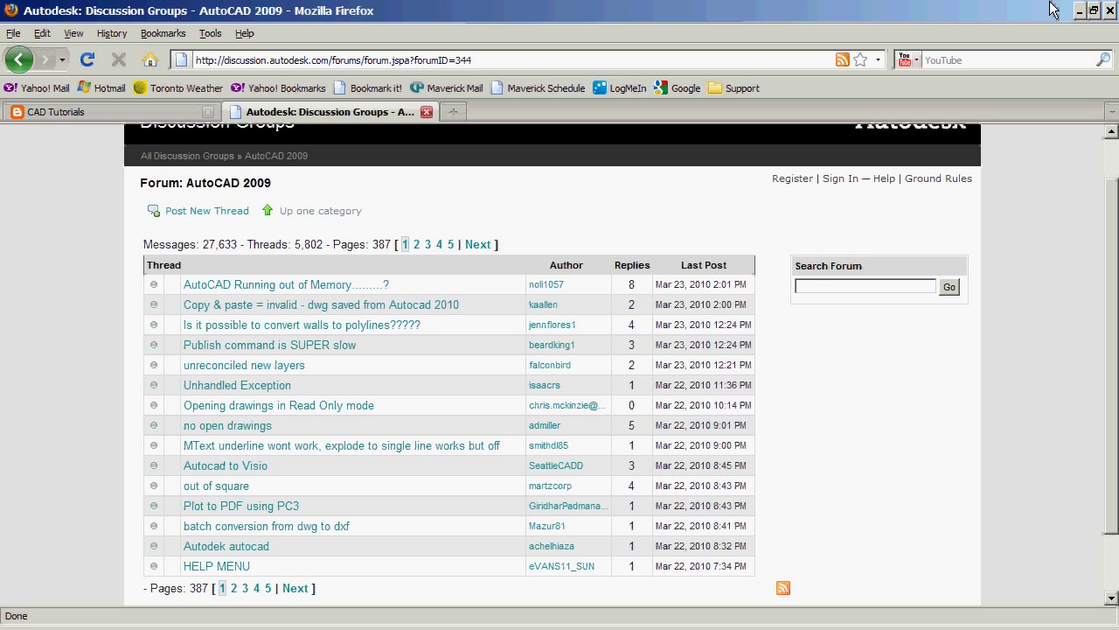
left_click(1080, 11)
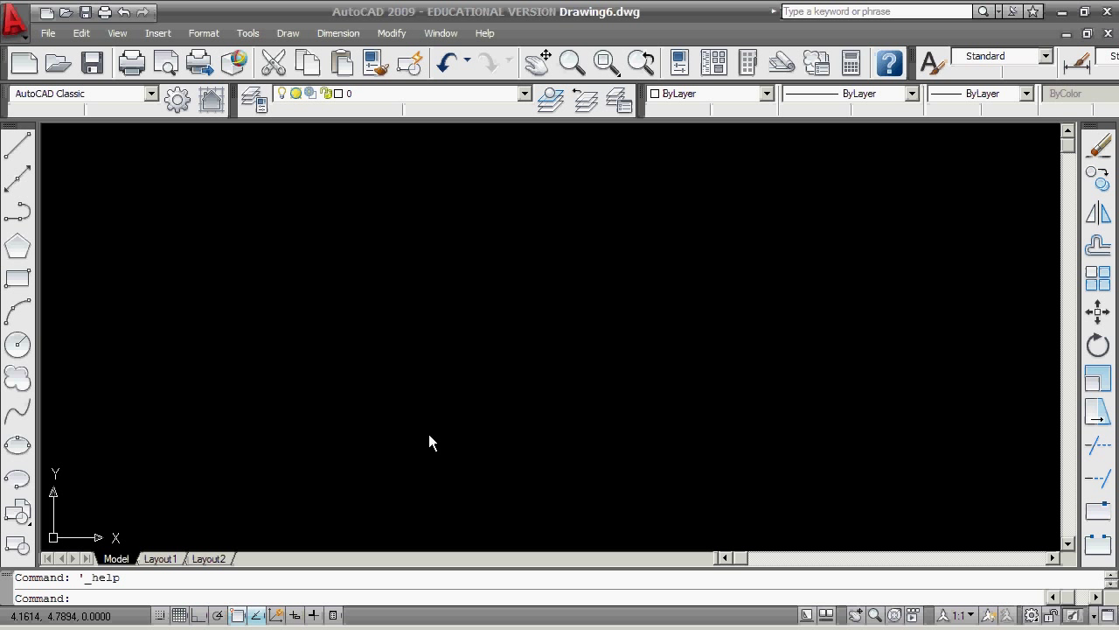
left_click(17, 145)
left_click(305, 357)
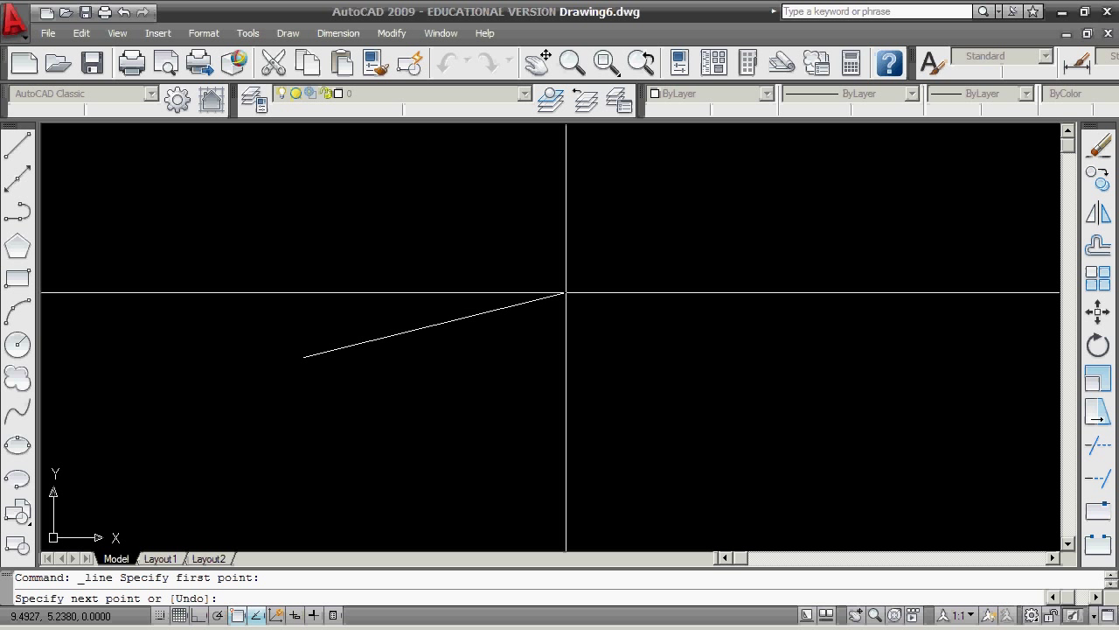
key("F8")
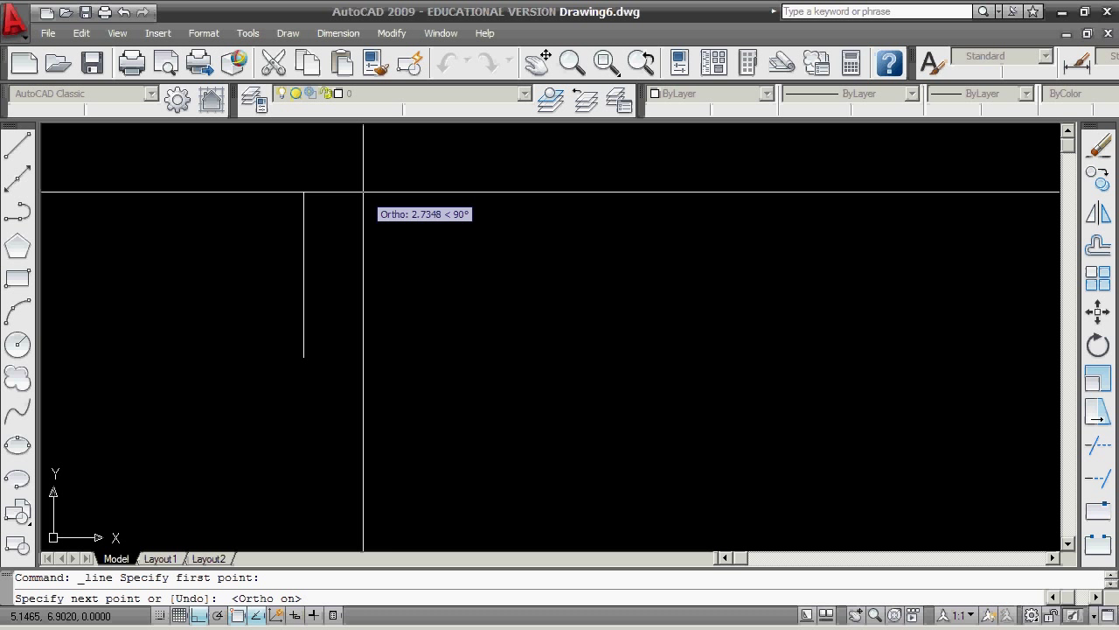
key("F8")
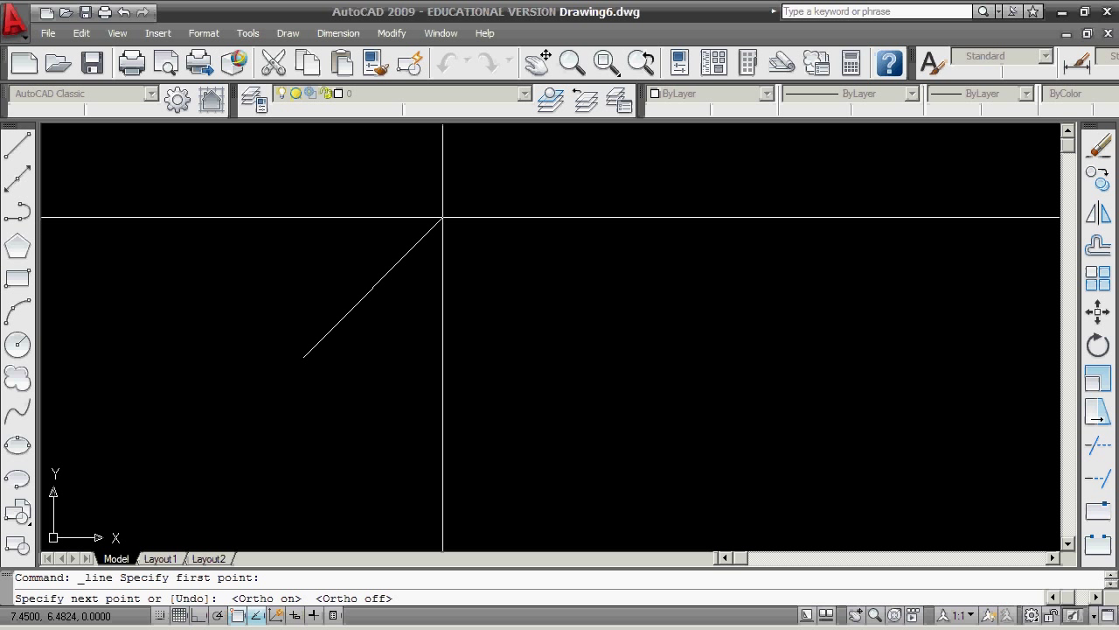
key("Escape")
key("F7")
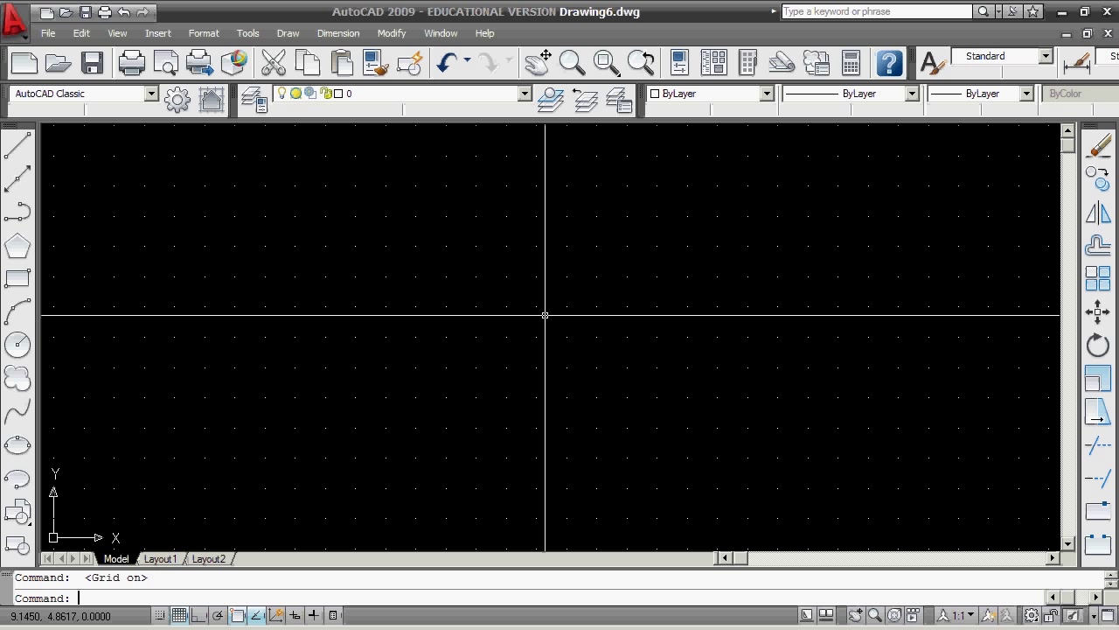
key("F7")
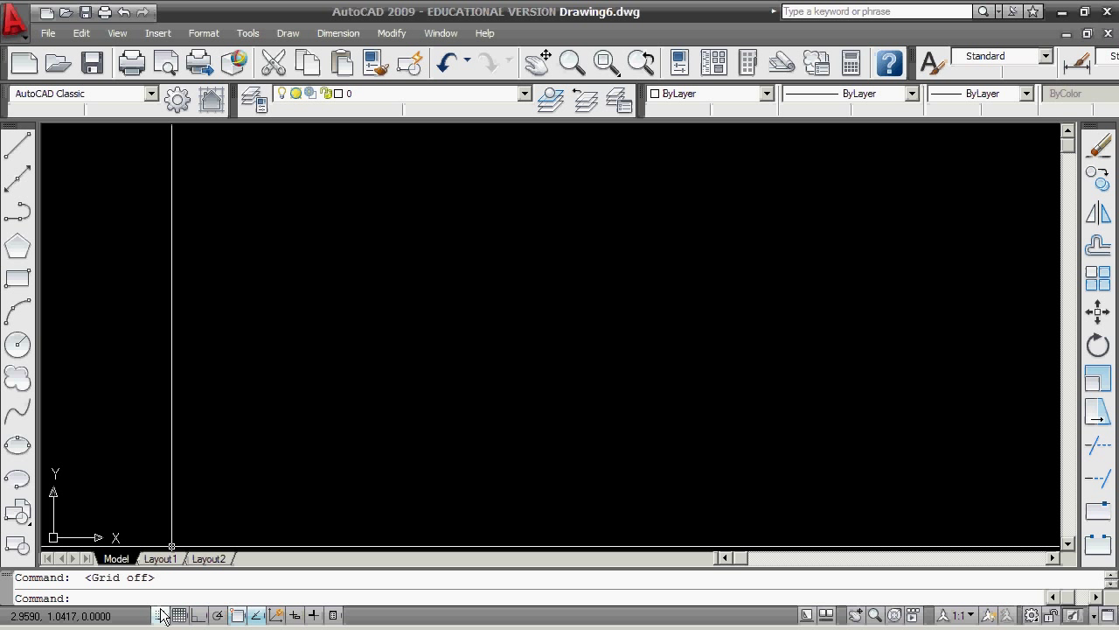
Turn off Use Icons so the toggles show text labels, then switch GRID and ORTHO on and off
right_click(298, 616)
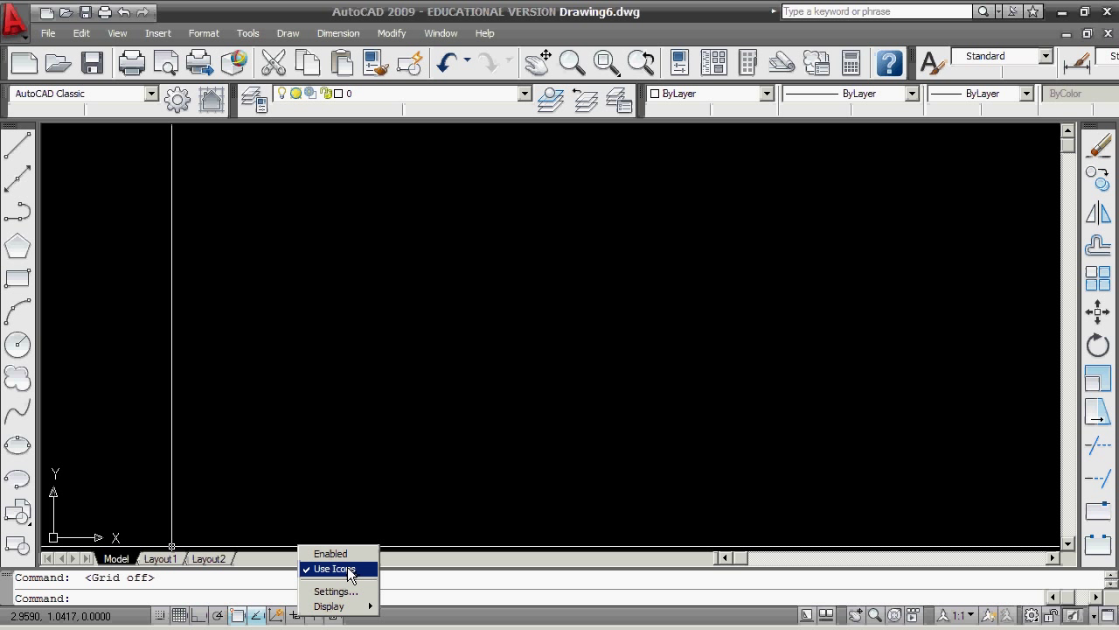
left_click(346, 569)
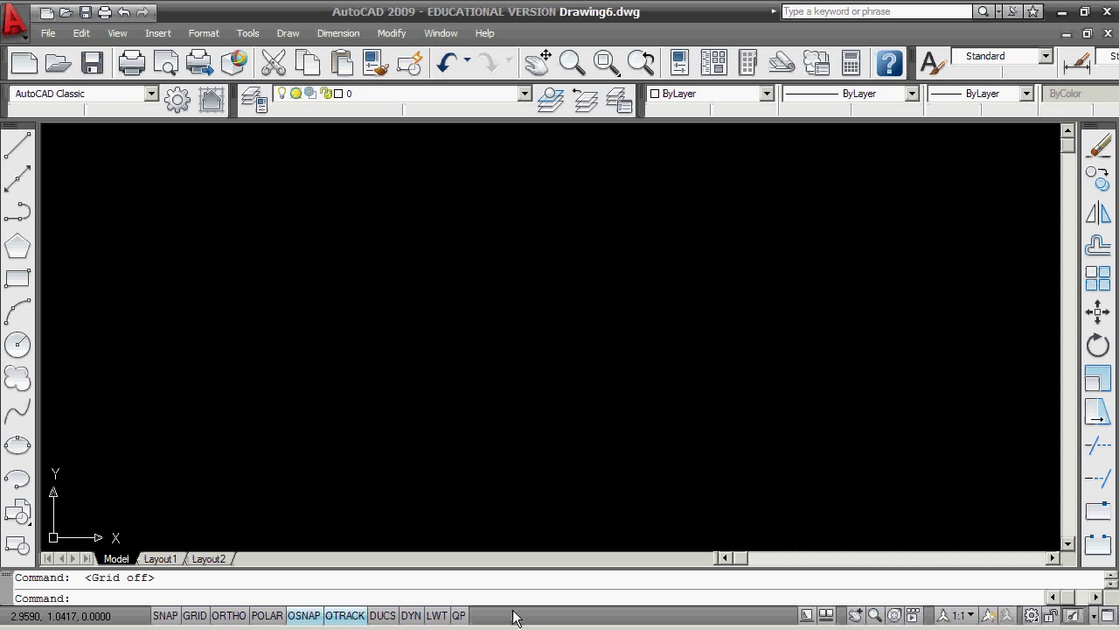
left_click(194, 615)
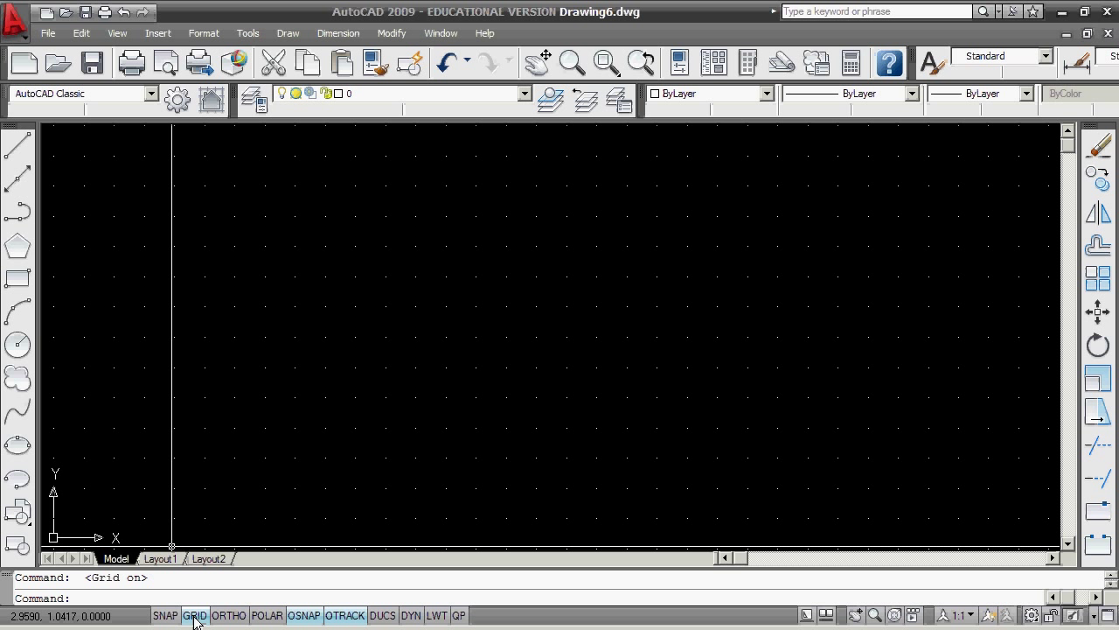
left_click(196, 616)
left_click(229, 617)
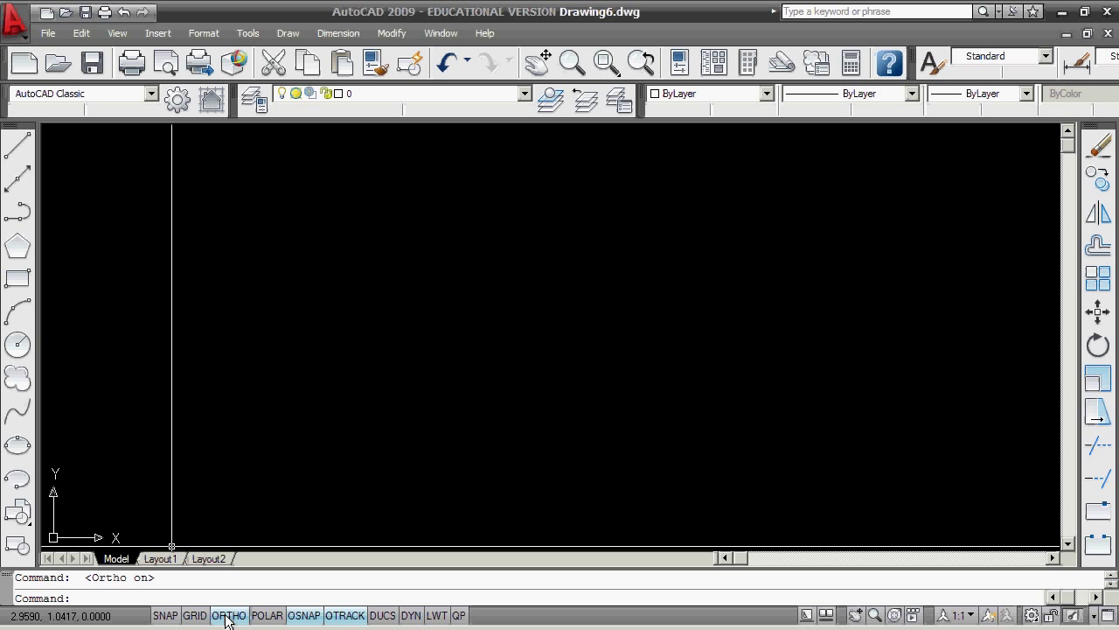
left_click(230, 617)
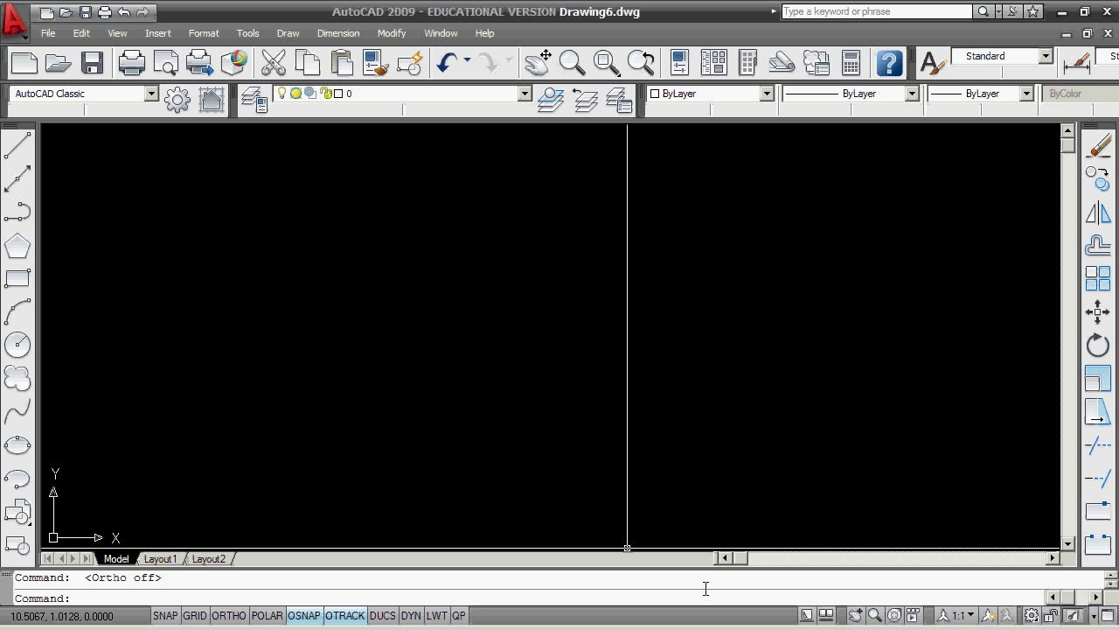
right_click(161, 558)
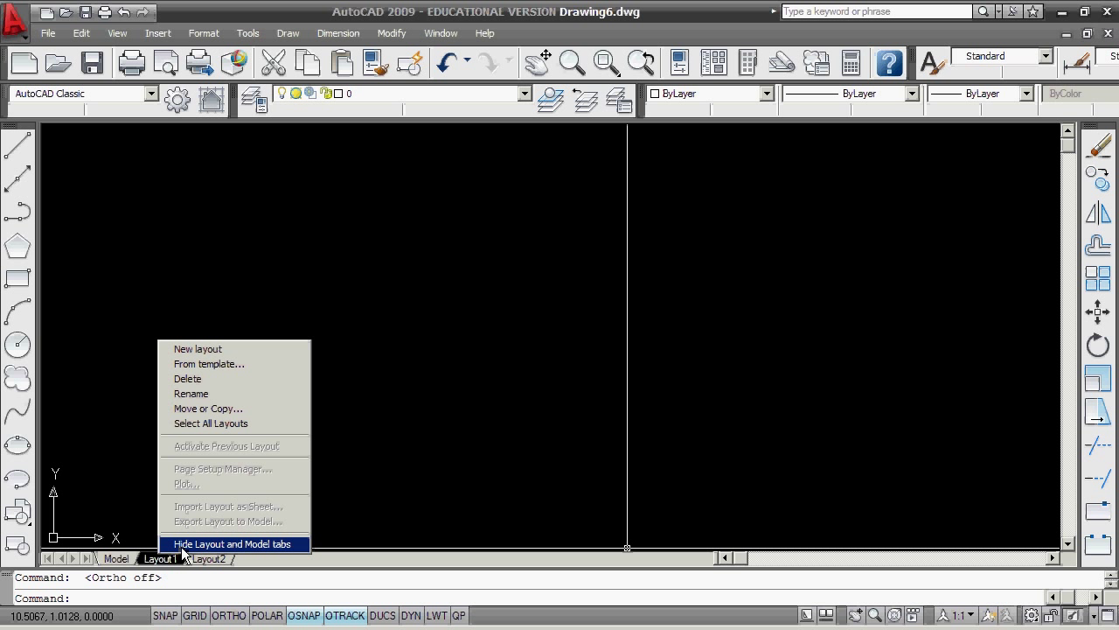
left_click(117, 559)
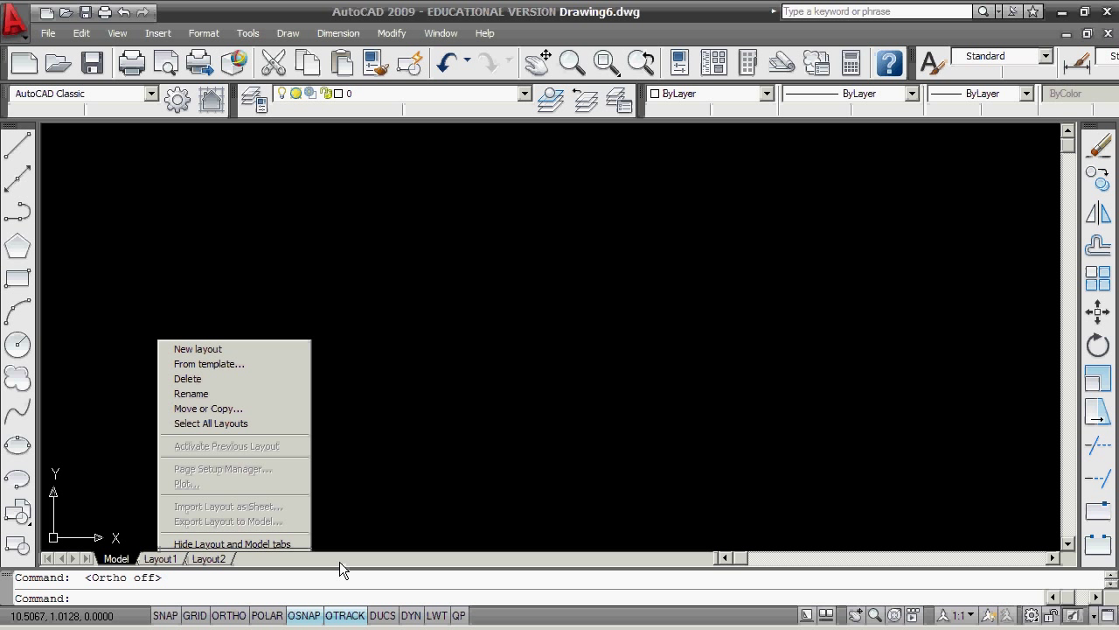
right_click(153, 560)
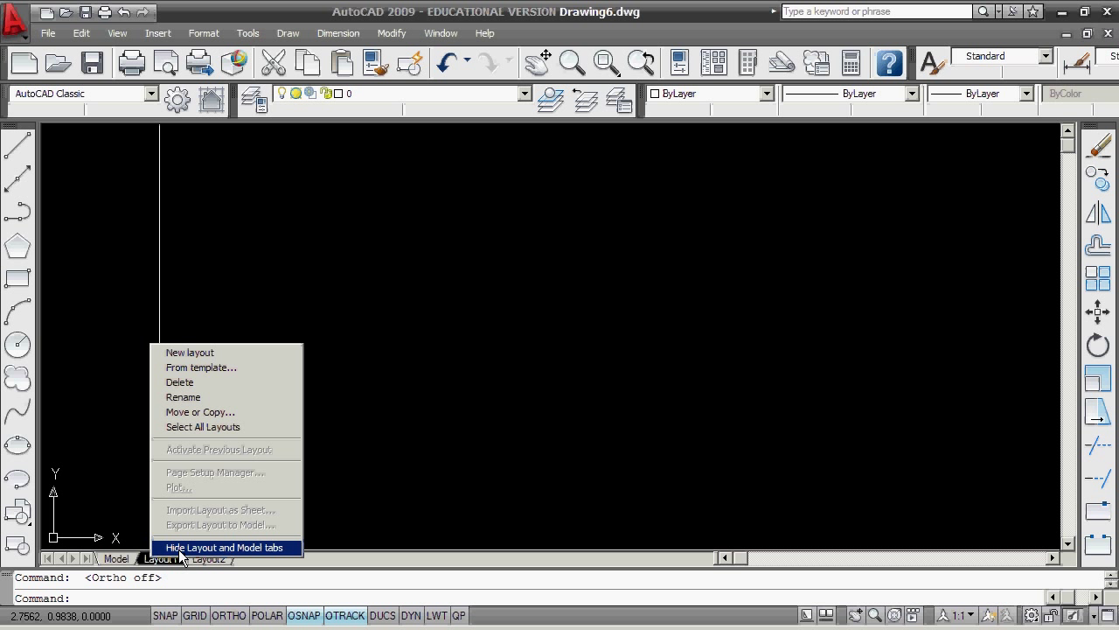
left_click(263, 548)
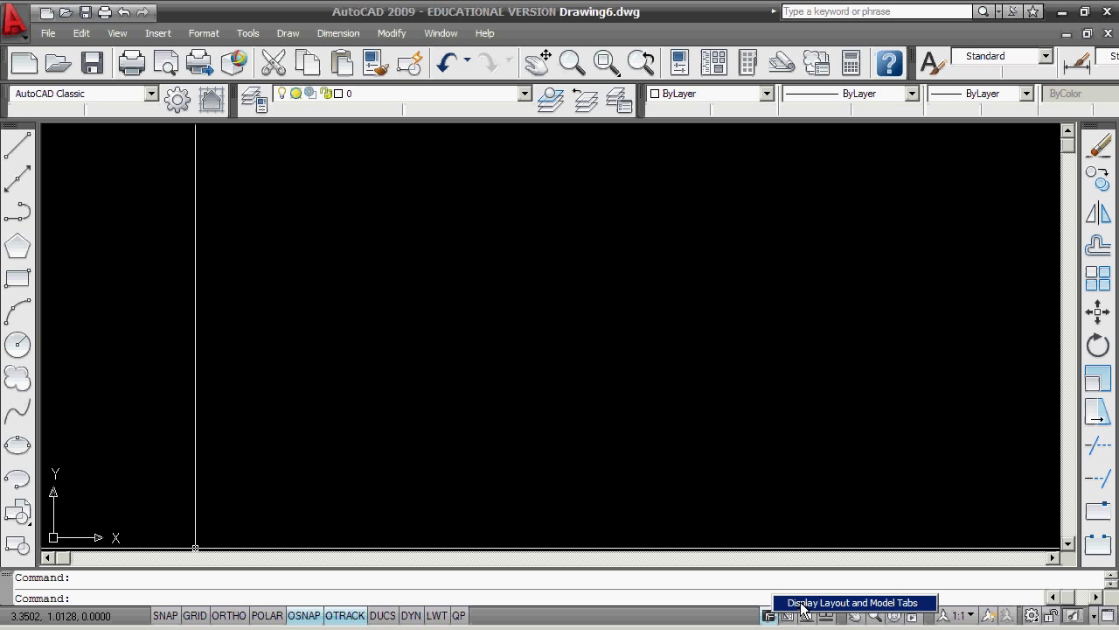
left_click(901, 603)
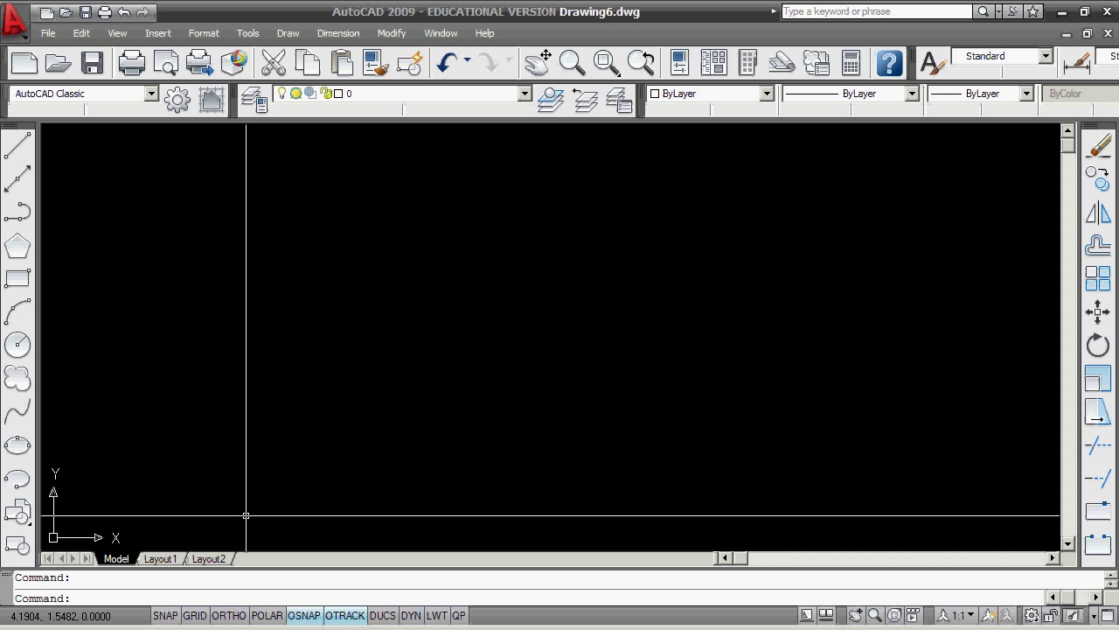
Draw a small circle with the CIRCLE command by picking a centre and radius
type("c")
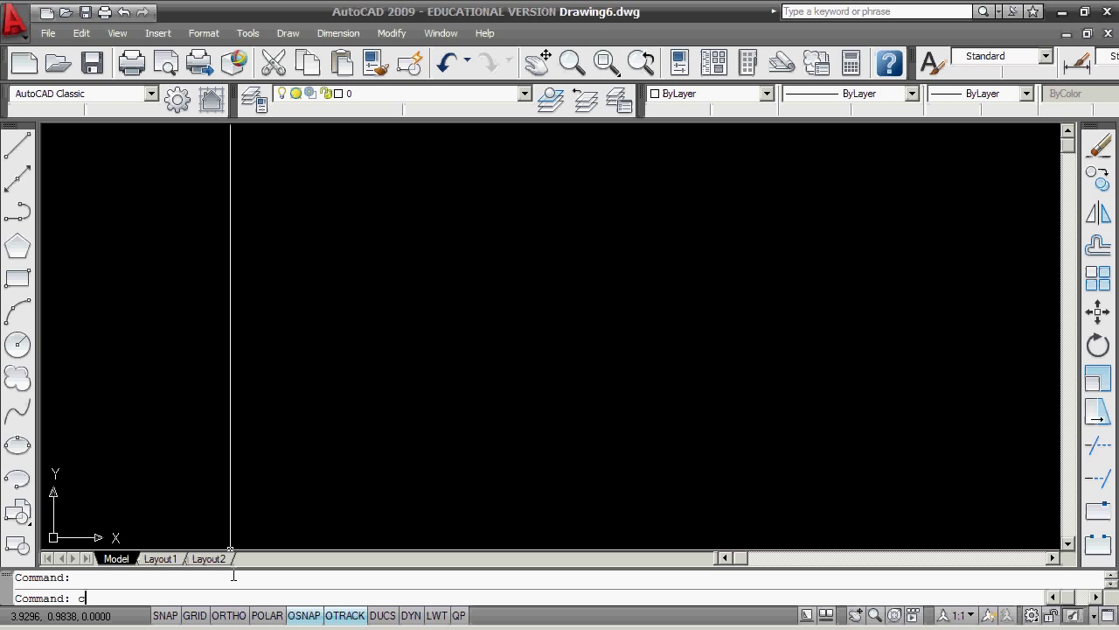
type("ircle")
key("Return")
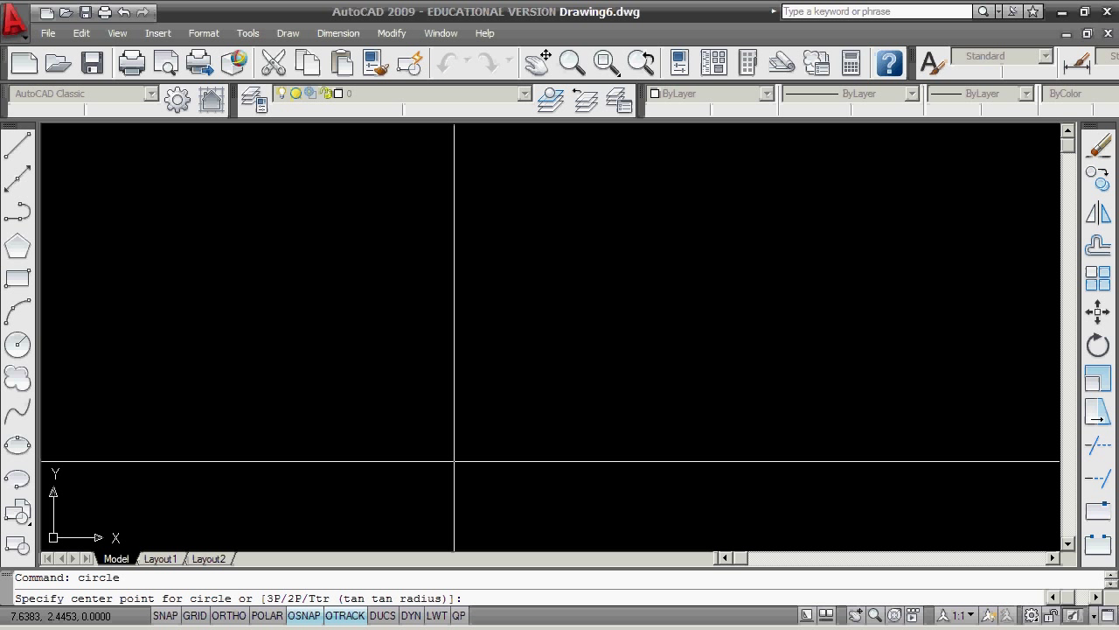
left_click(373, 328)
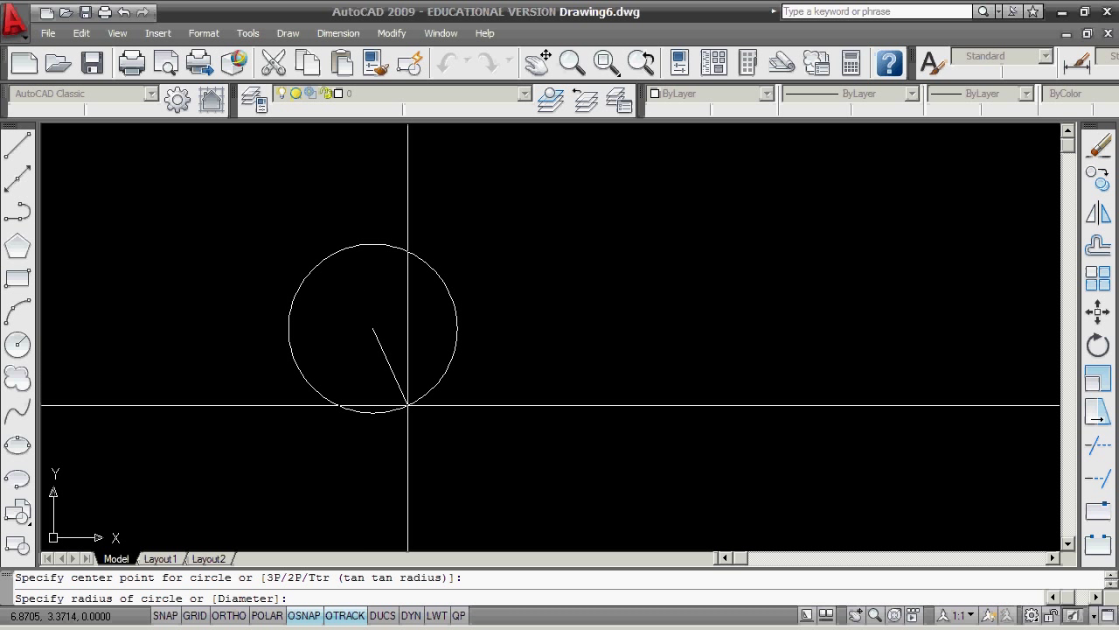
left_click(399, 366)
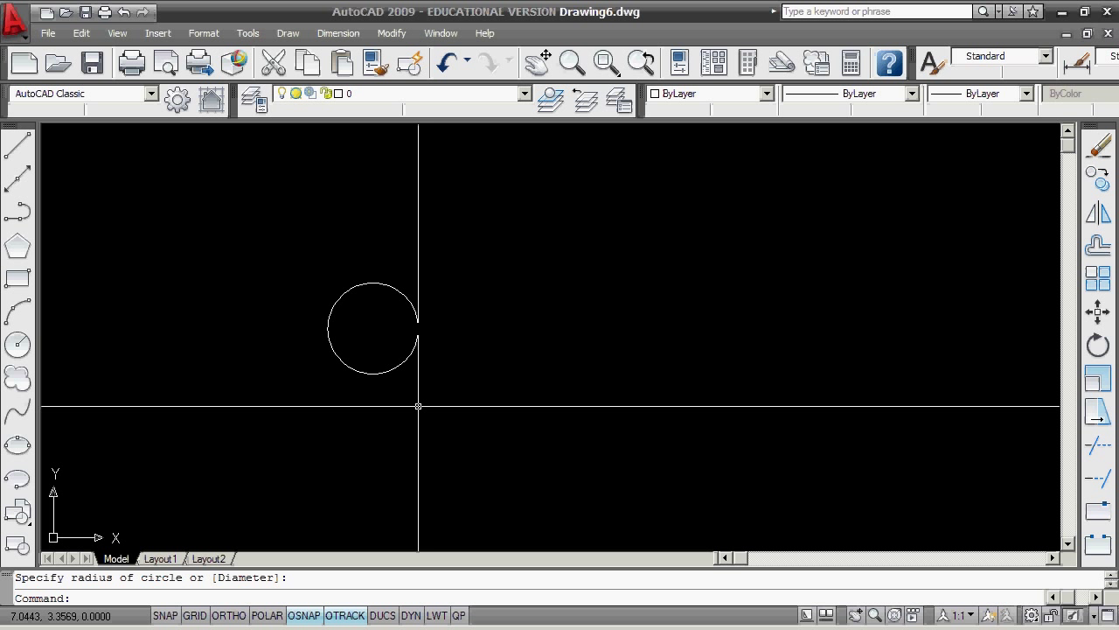
middle_click_drag(418, 406, 437, 381)
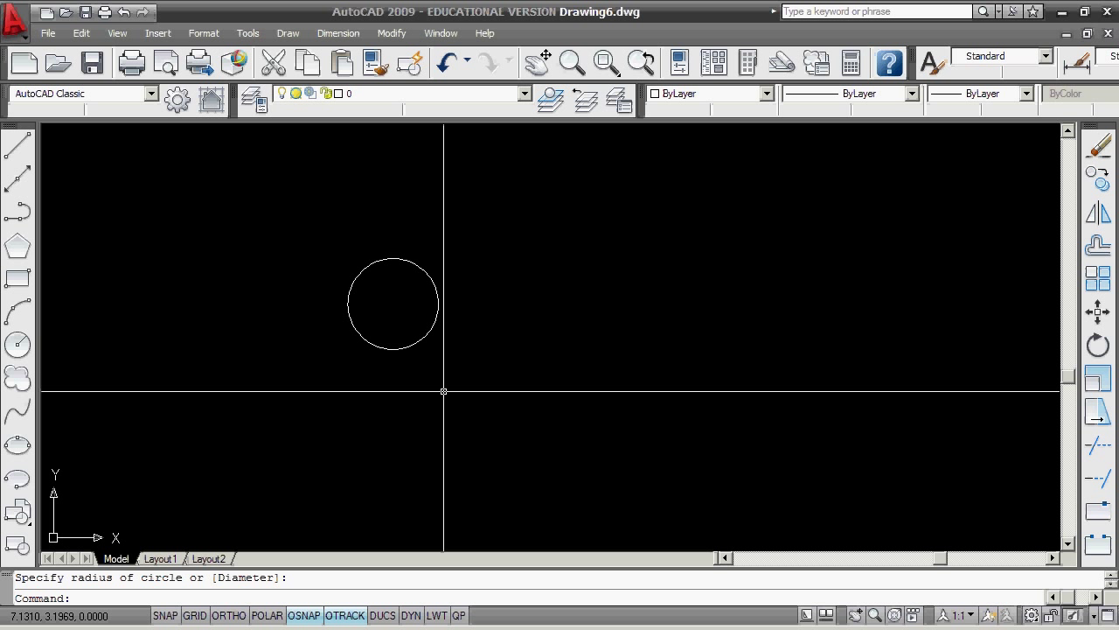
Draw a second, larger circle to the lower right using the C alias
type("c")
key("Return")
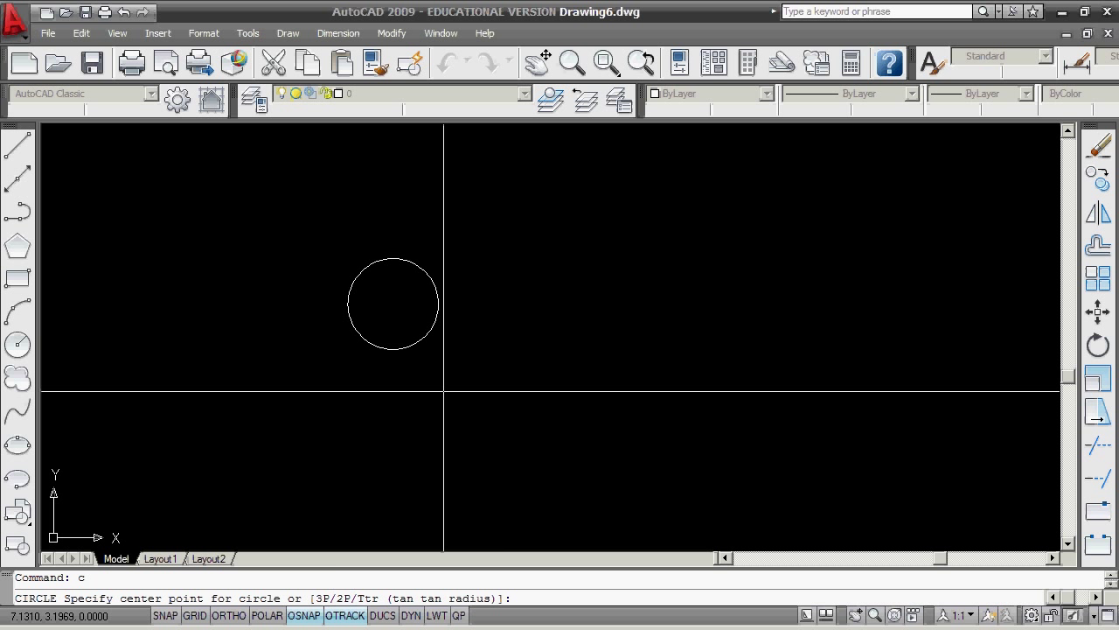
left_click(589, 359)
left_click(597, 418)
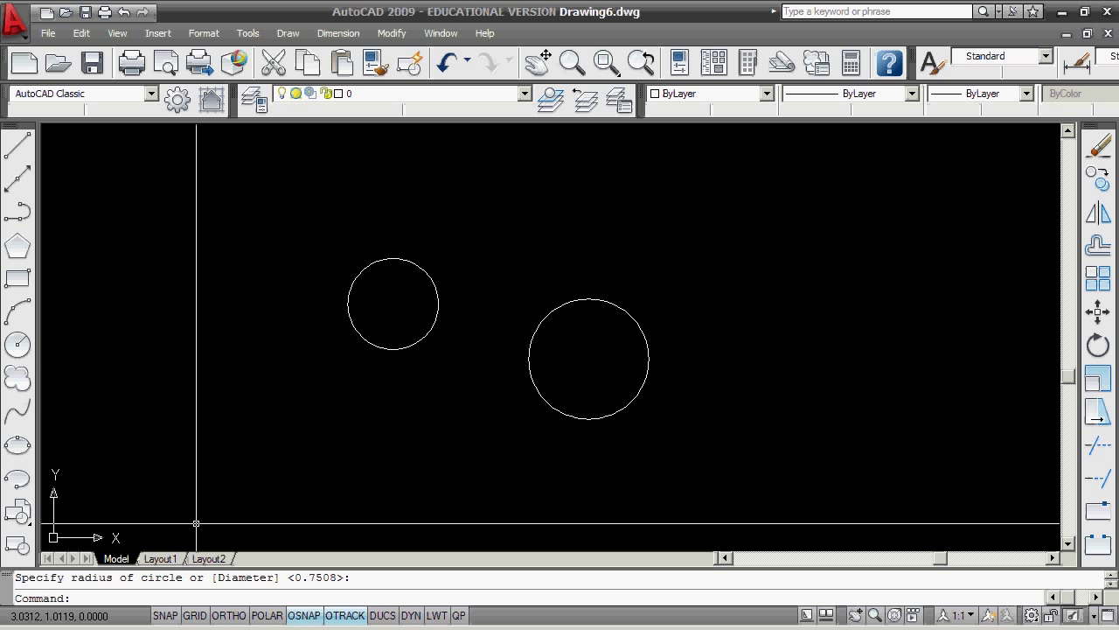
key("alt+Tab")
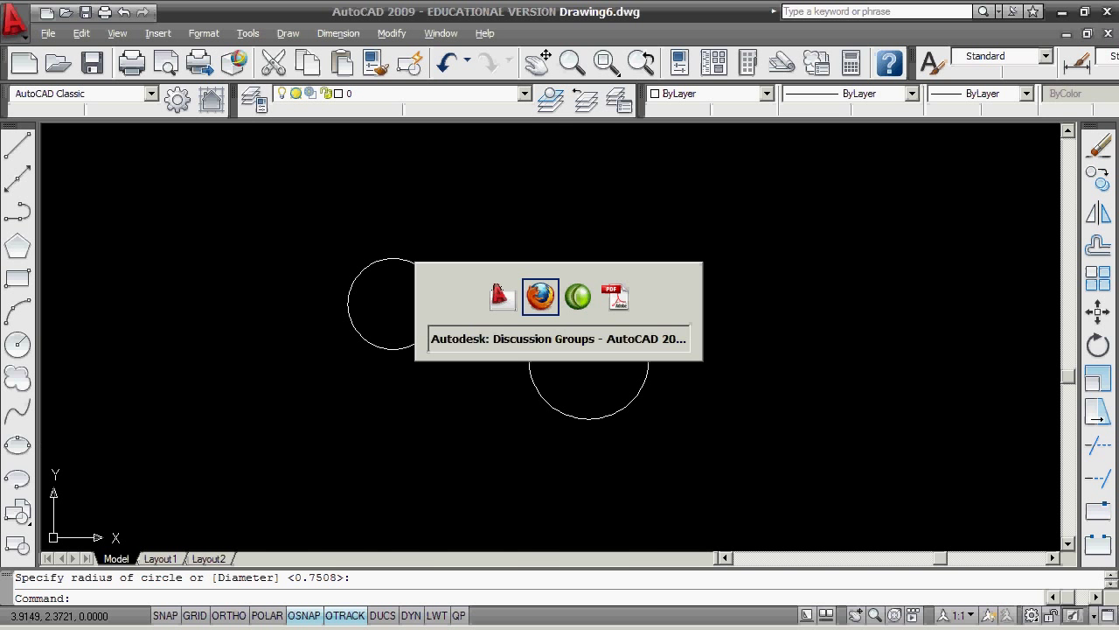
Fit the shortcut-list PDF to page width, scroll through the command table, then close it
key("alt+Tab")
key("alt+Tab")
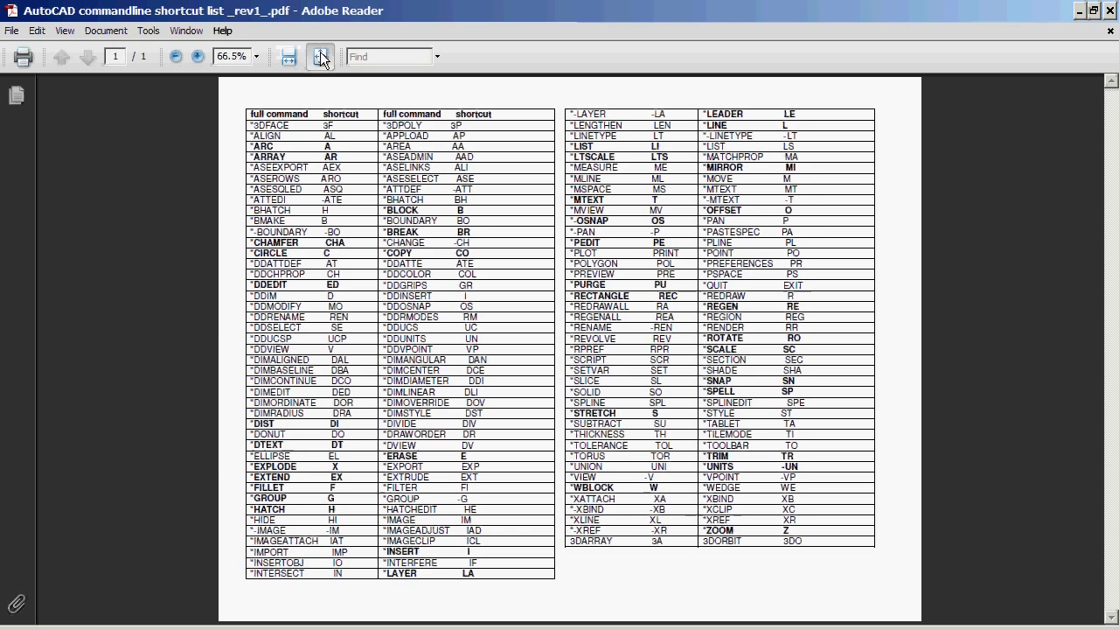
left_click(290, 57)
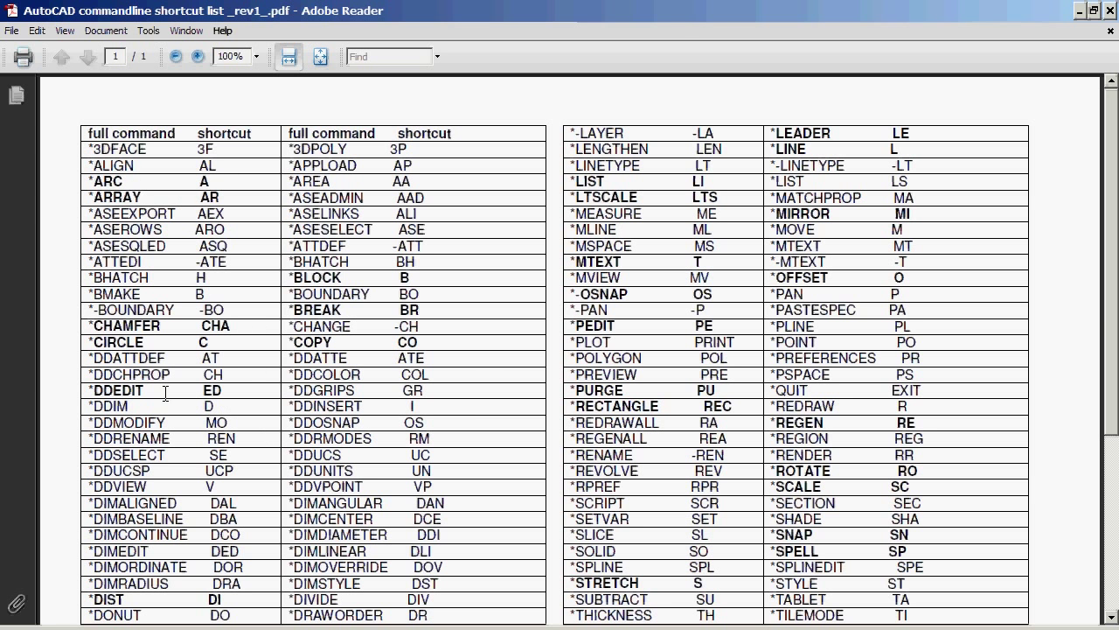
scroll(480, 343, "down", 1)
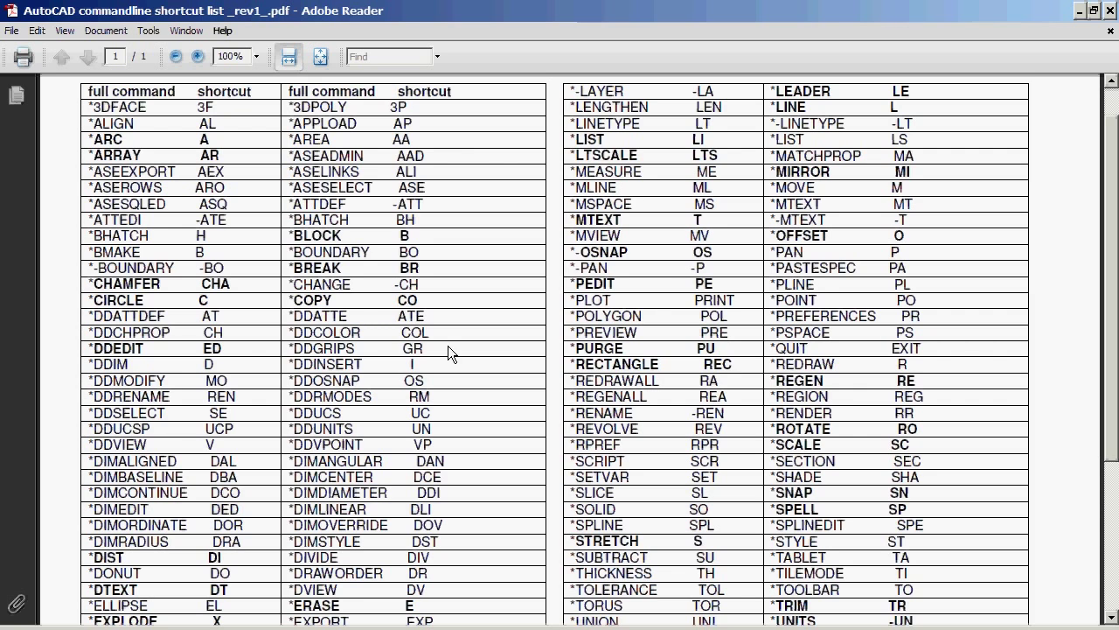
scroll(449, 354, "down", 2)
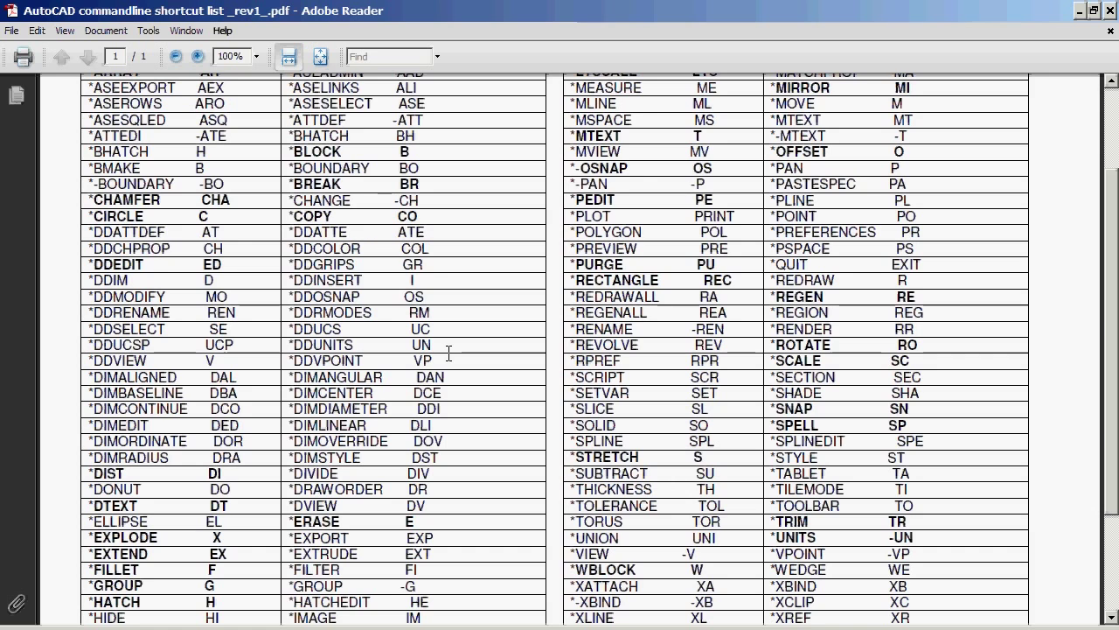
scroll(474, 260, "down", 4)
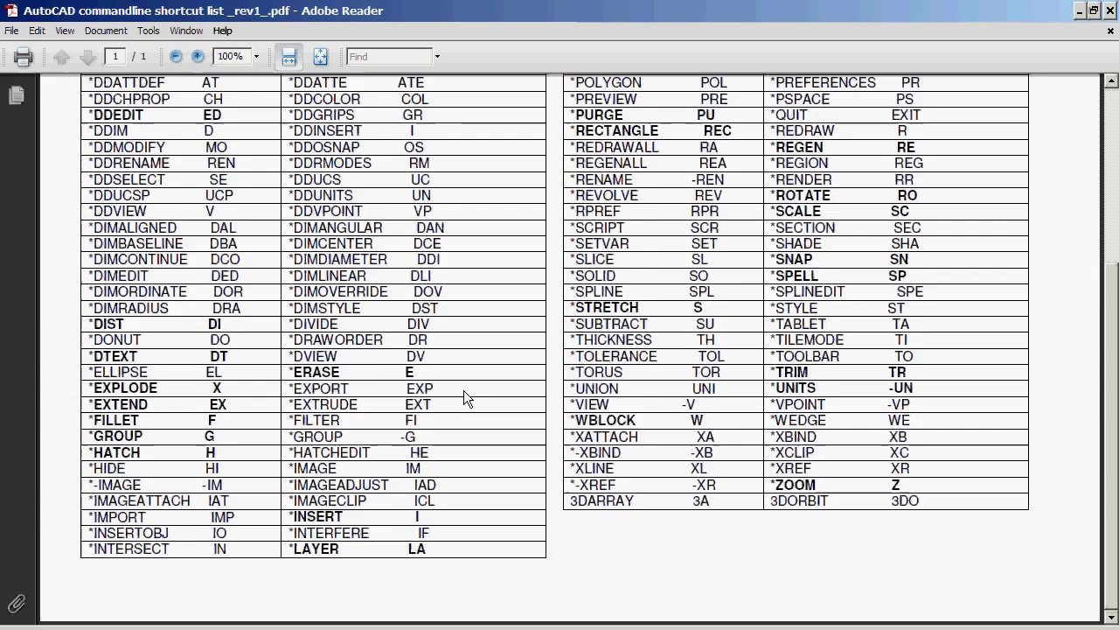
scroll(597, 347, "up", 5)
scroll(597, 347, "up", 2)
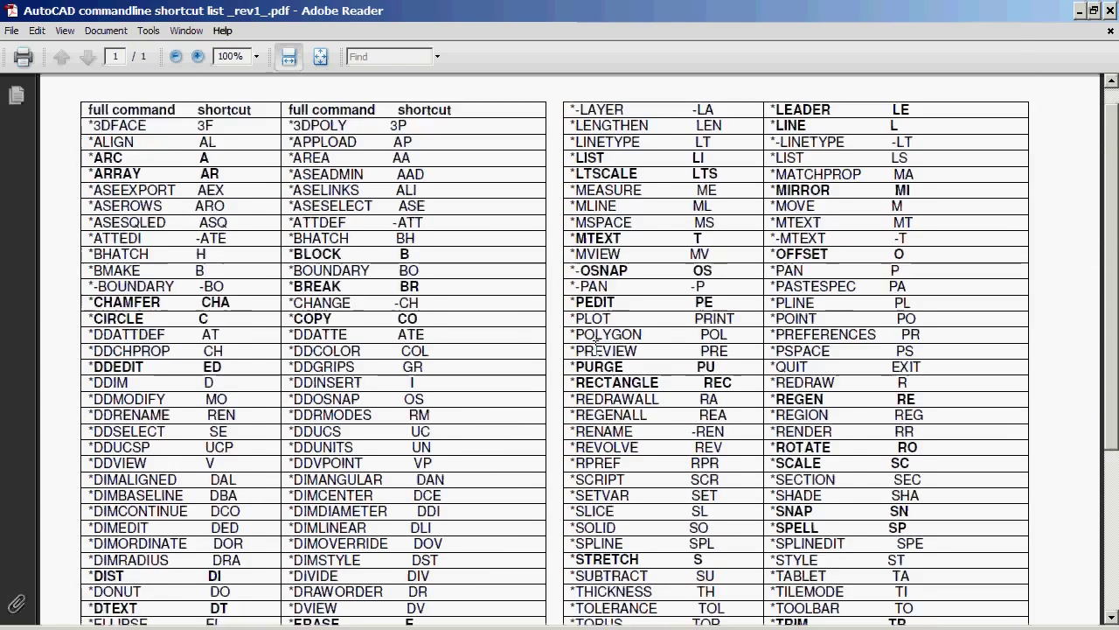
left_click(1110, 32)
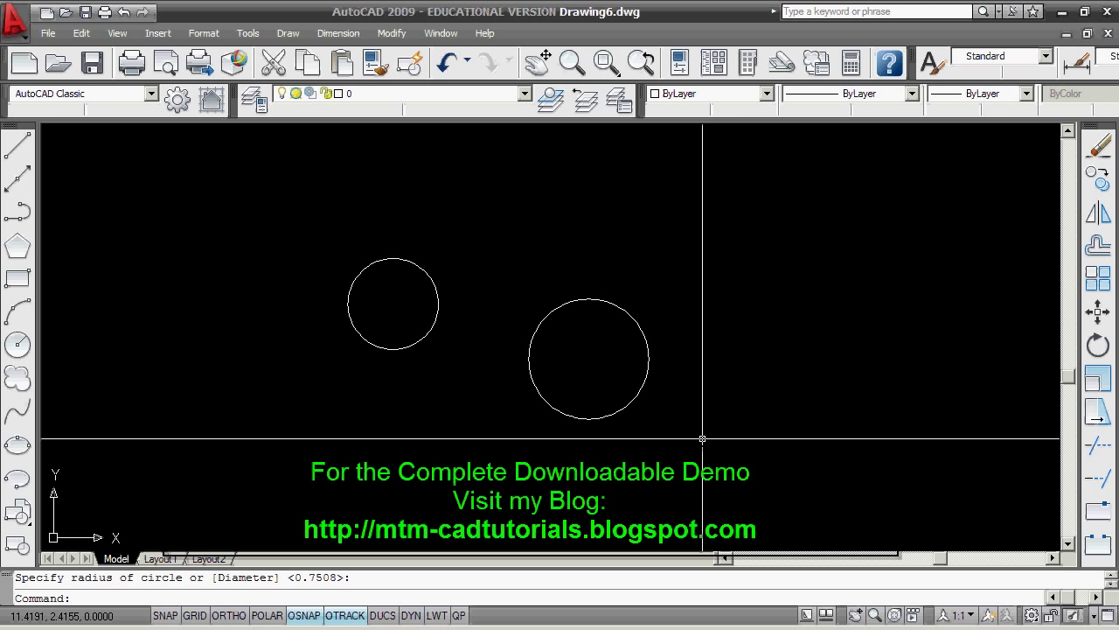
Switch to the MTM_Ribbon_Acad-2009 workspace, then back to AutoCAD Classic
left_click(1032, 615)
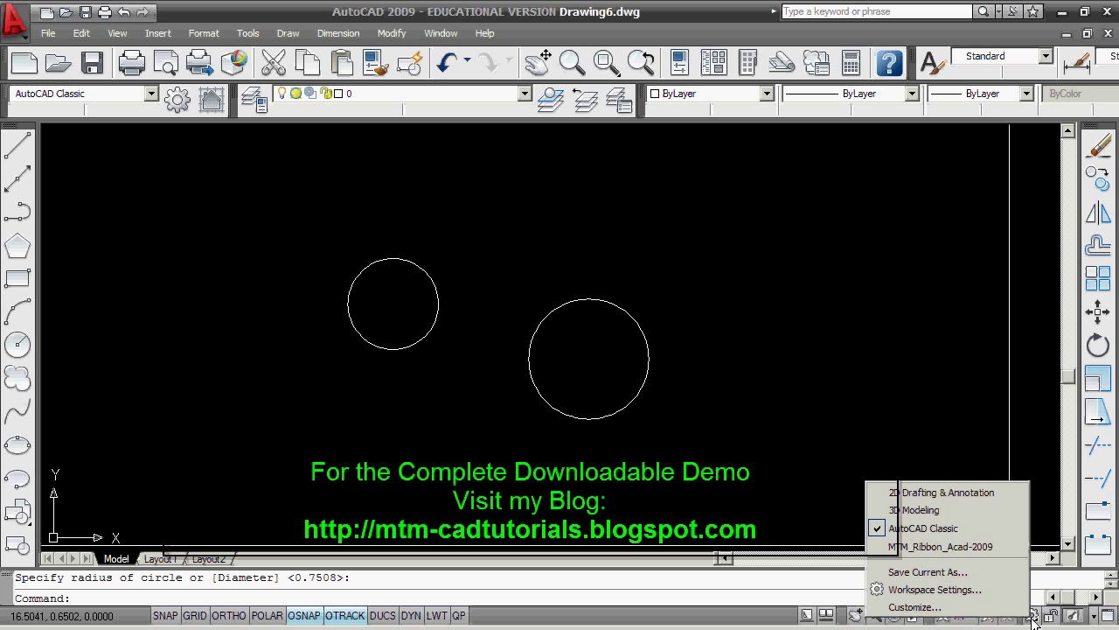
left_click(979, 548)
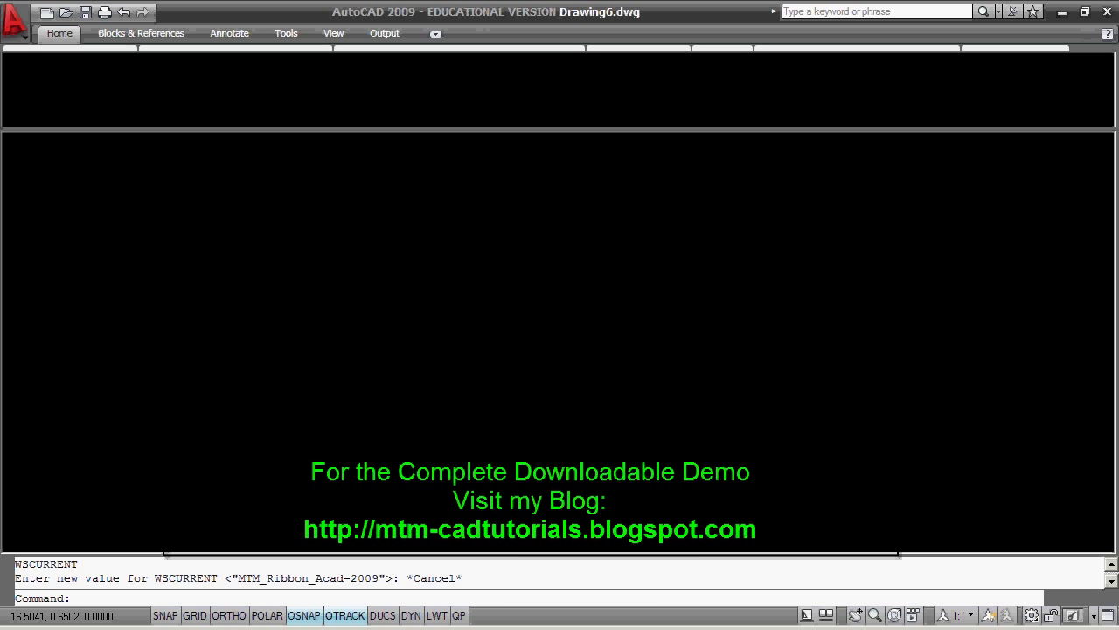
left_click(1032, 615)
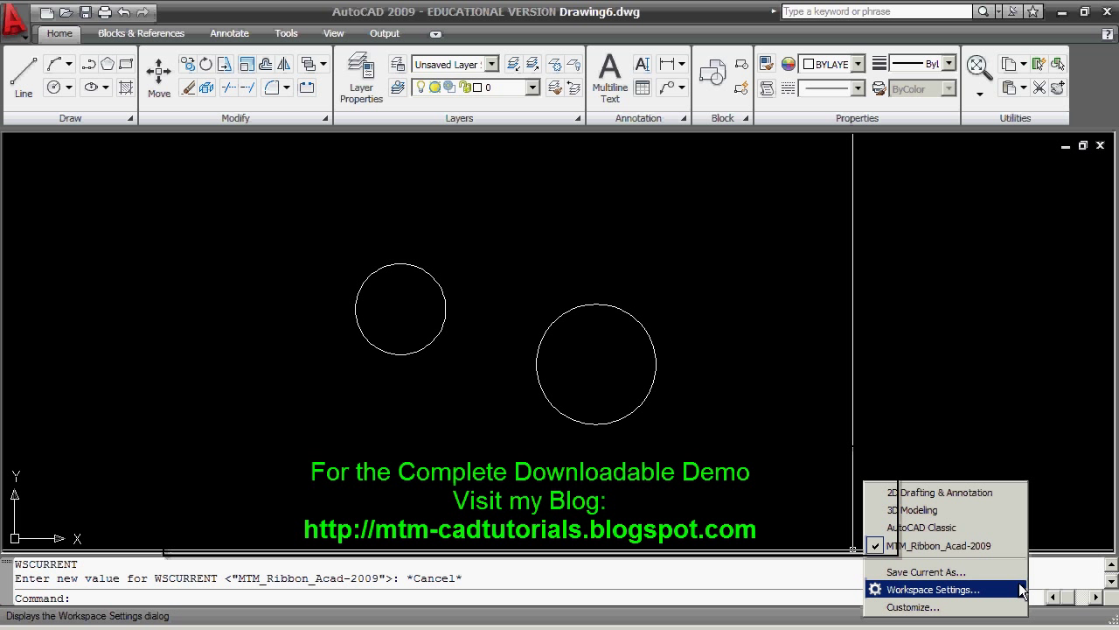
left_click(989, 528)
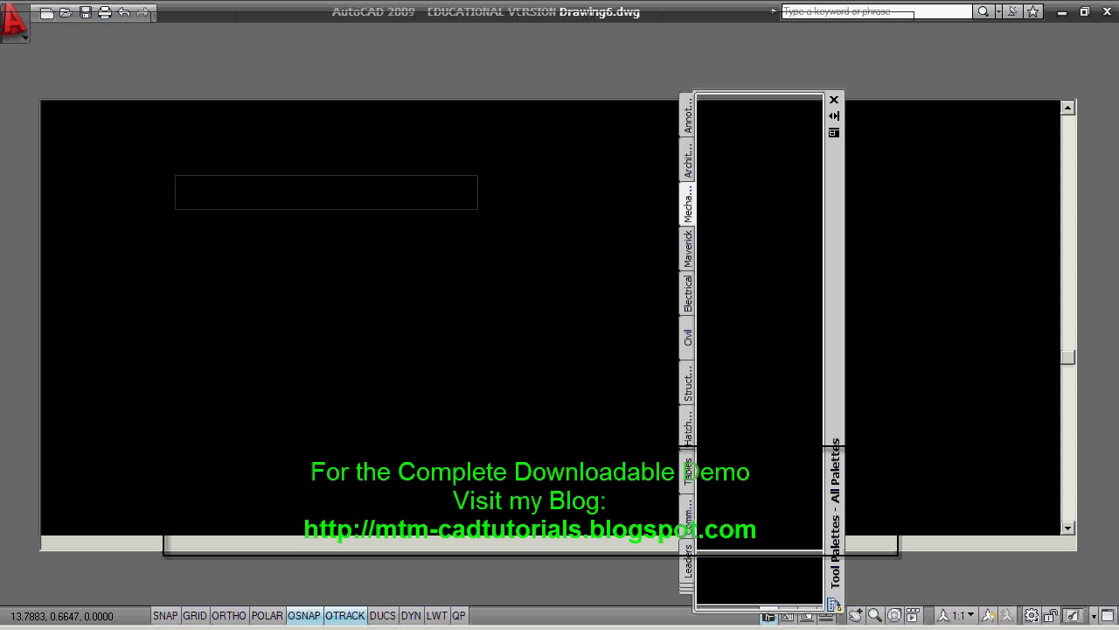